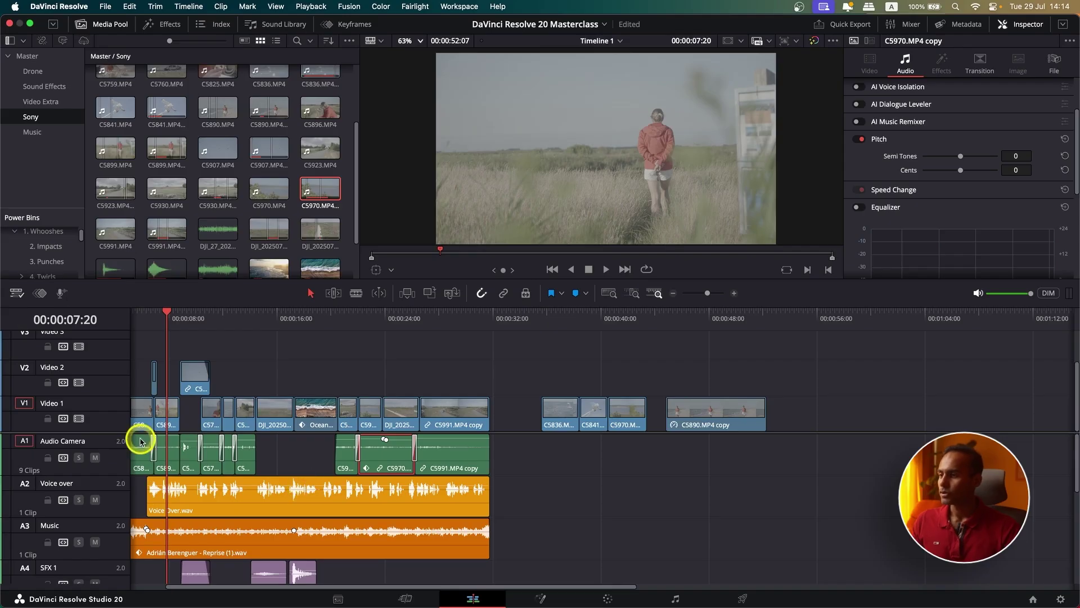
Duplicate the Voice Over.wav clip further along the Voice over track and delete the copy.
drag(117, 436, 117, 387)
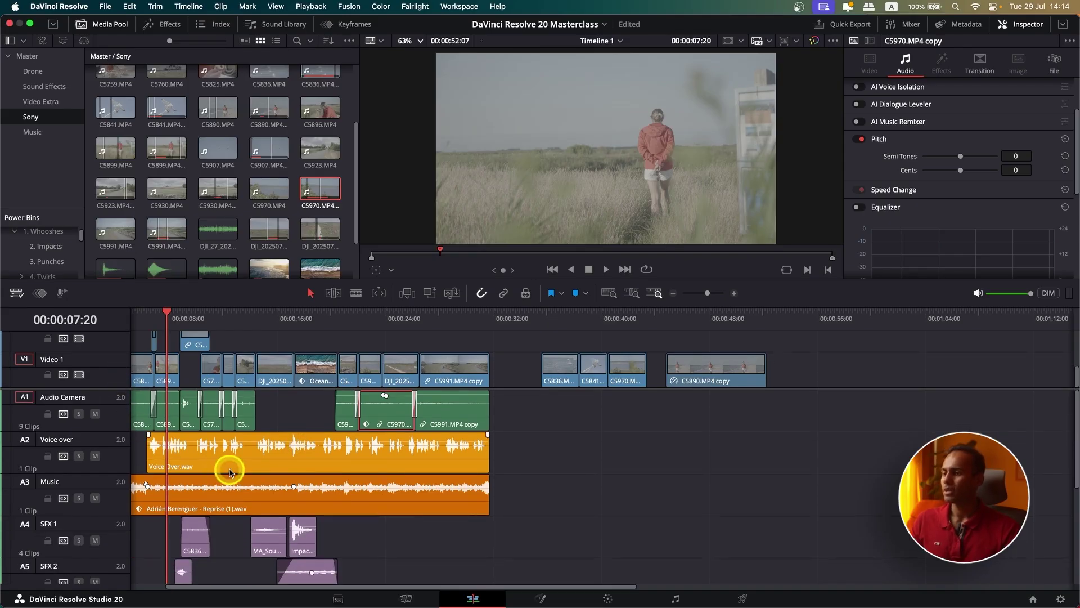
scroll(229, 470, down, 2)
click(213, 458)
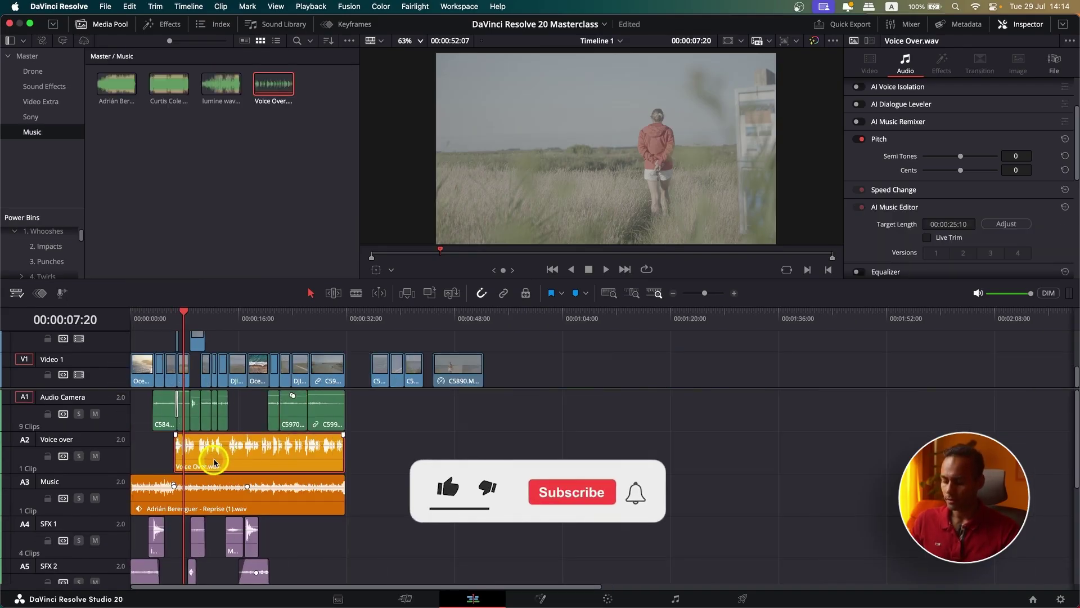
drag(214, 458, 516, 458)
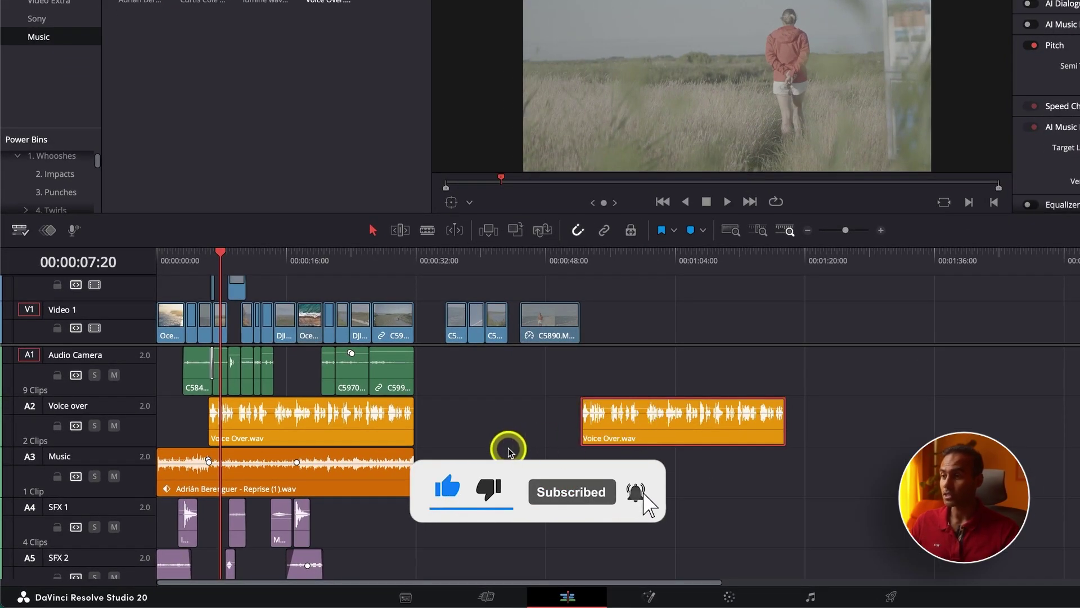
click(578, 430)
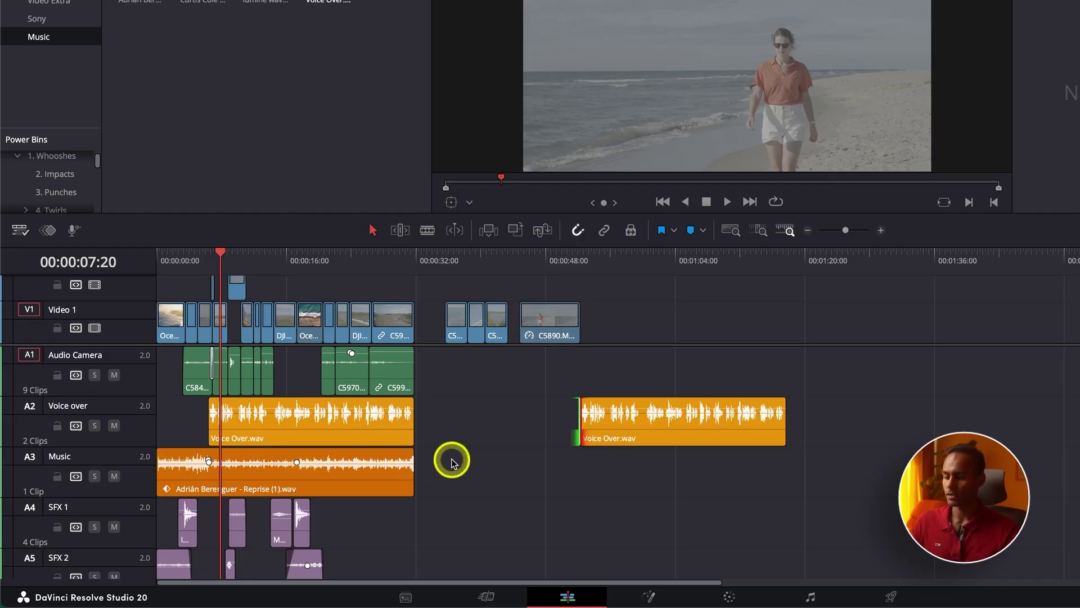
key(Delete)
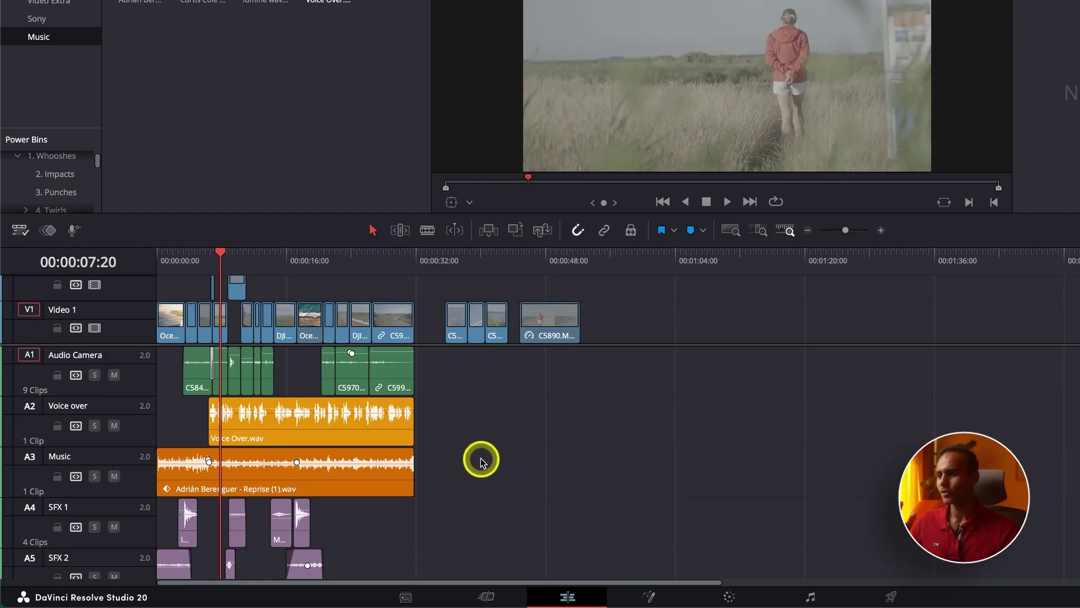
Solo the Voice over track and play the timeline from about 00:00:02:16 to hear it alone.
click(310, 431)
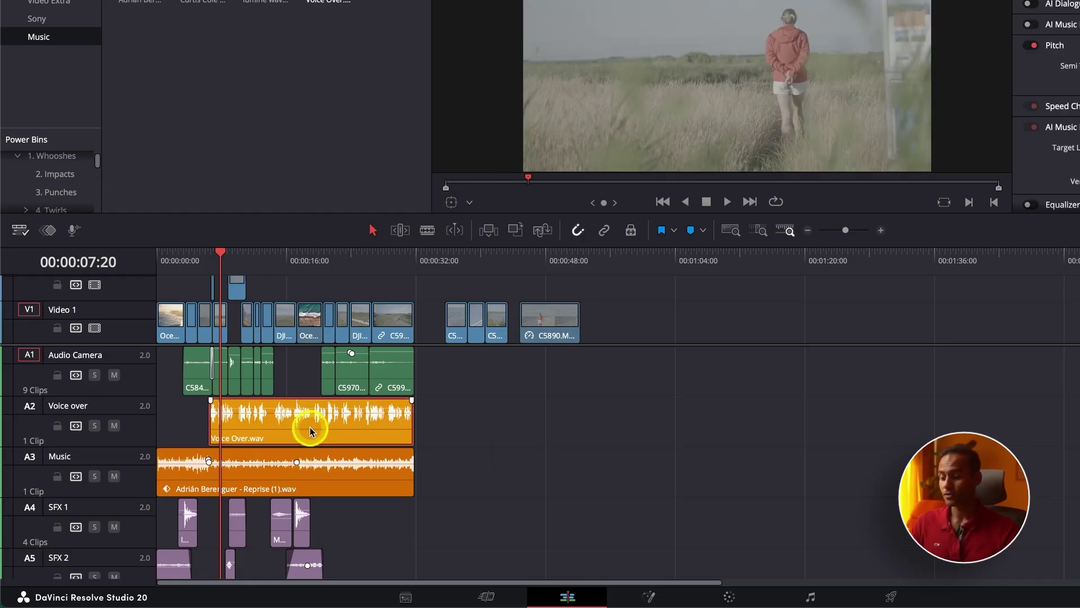
click(95, 426)
key(ctrl+equal)
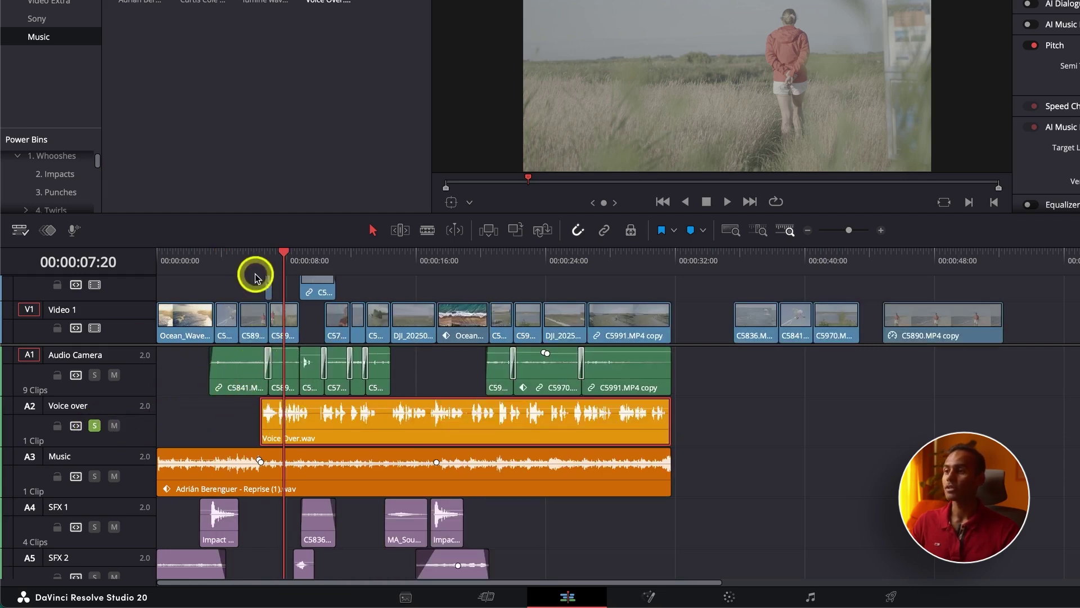
drag(255, 277, 202, 272)
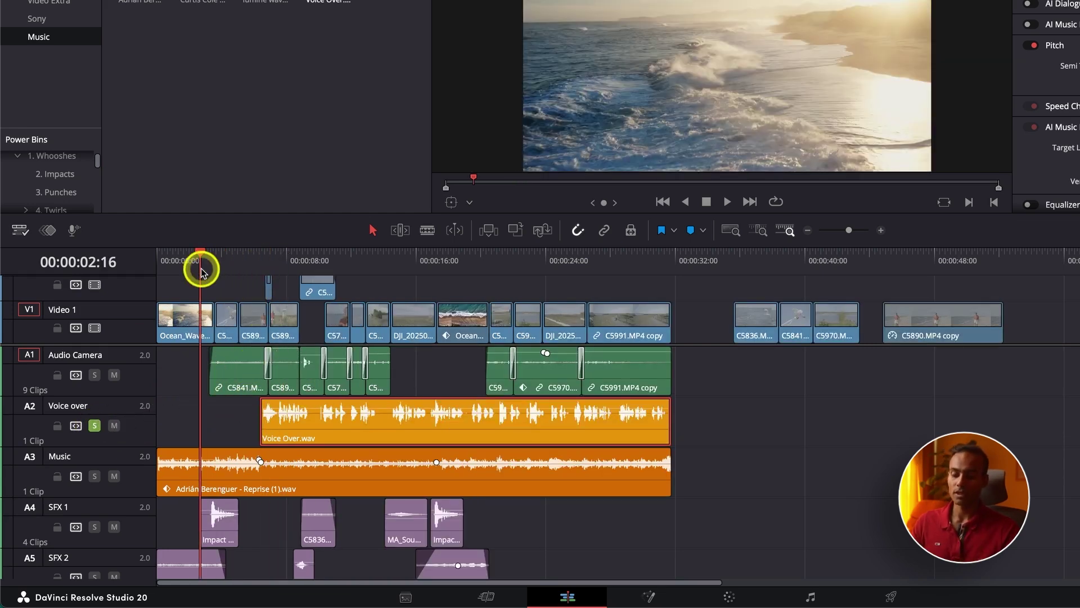
key(XF86AudioRaiseVolume)
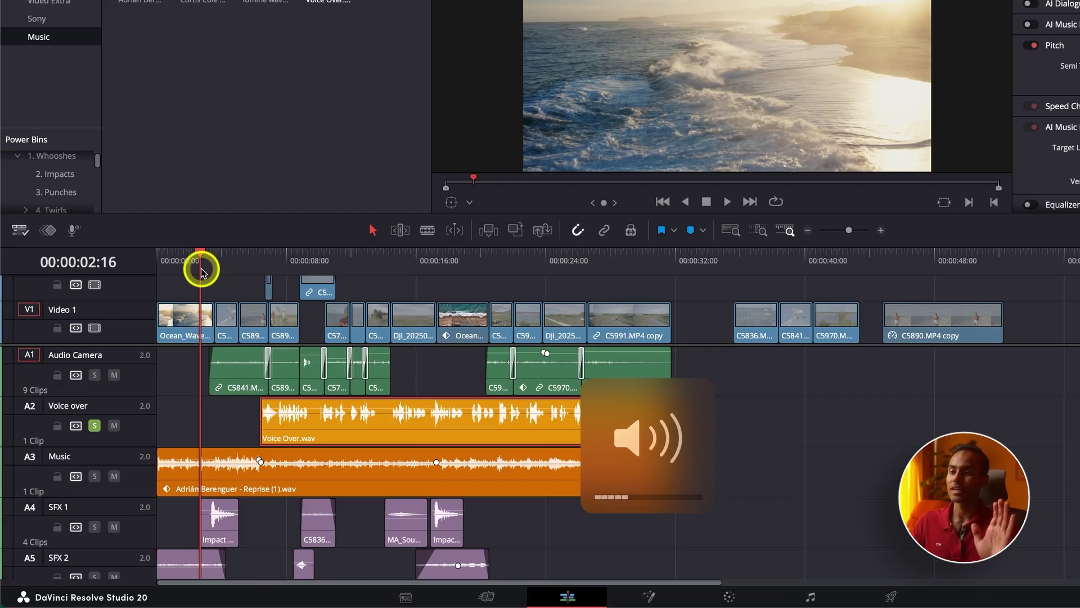
key(space)
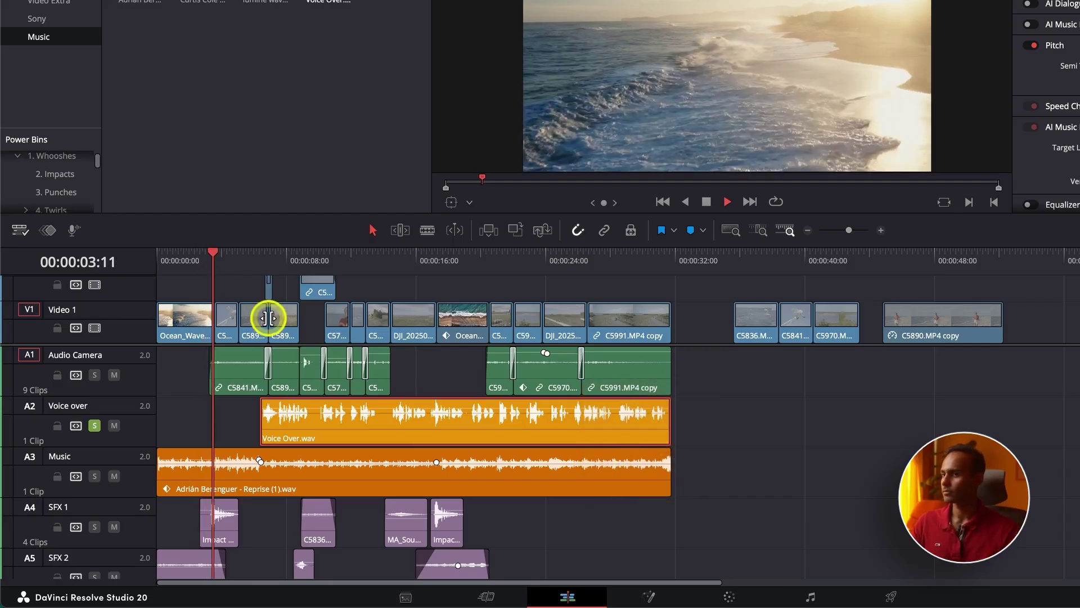
click(252, 259)
key(space)
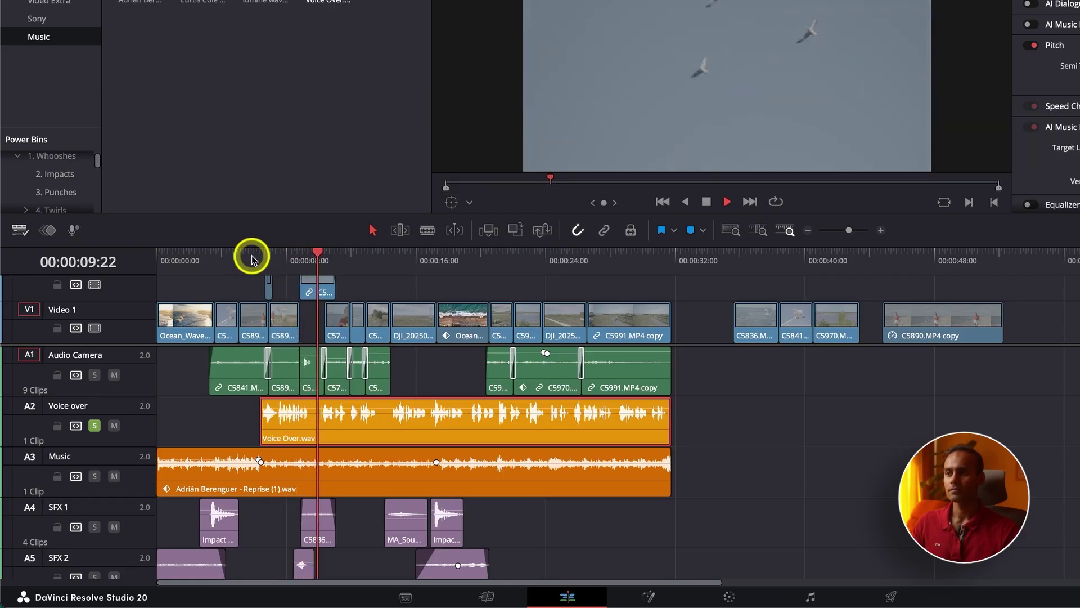
key(space)
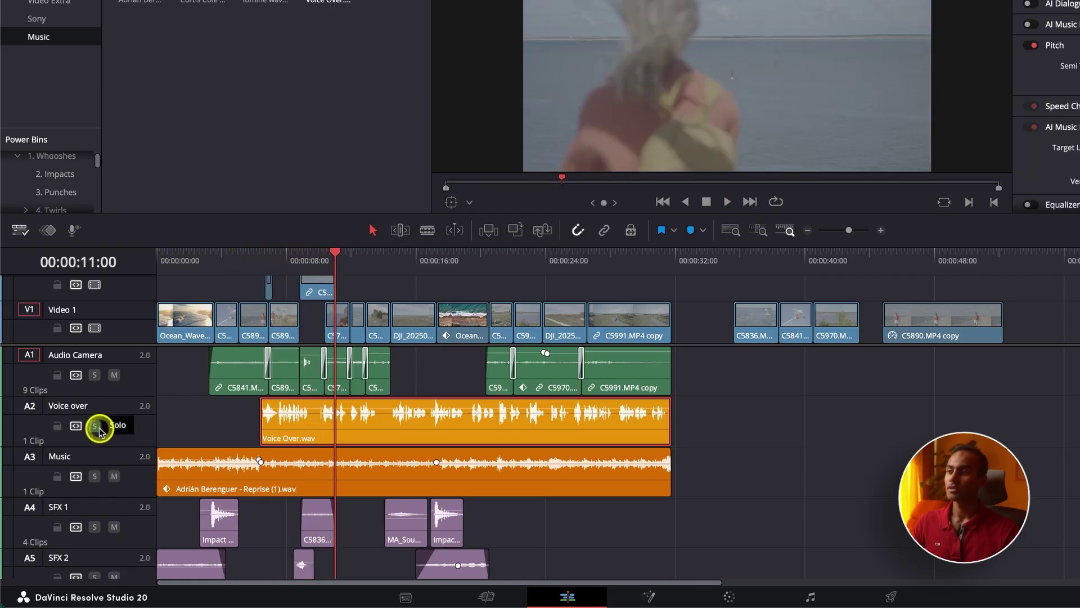
Mute the Voice over and Music tracks and play the opening seconds to hear the remaining audio.
click(115, 426)
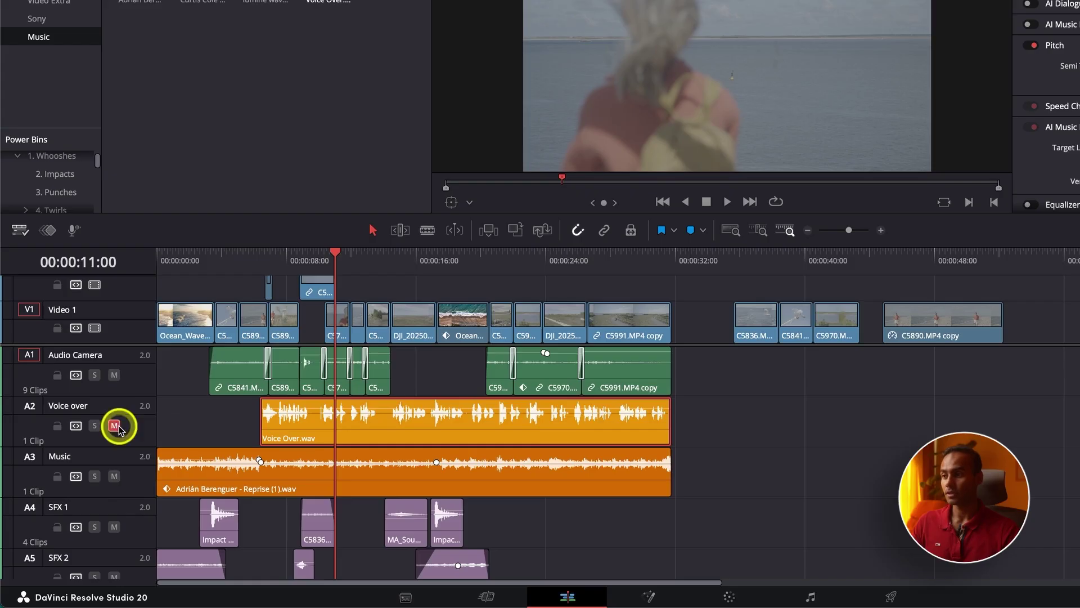
scroll(114, 477, down, 3)
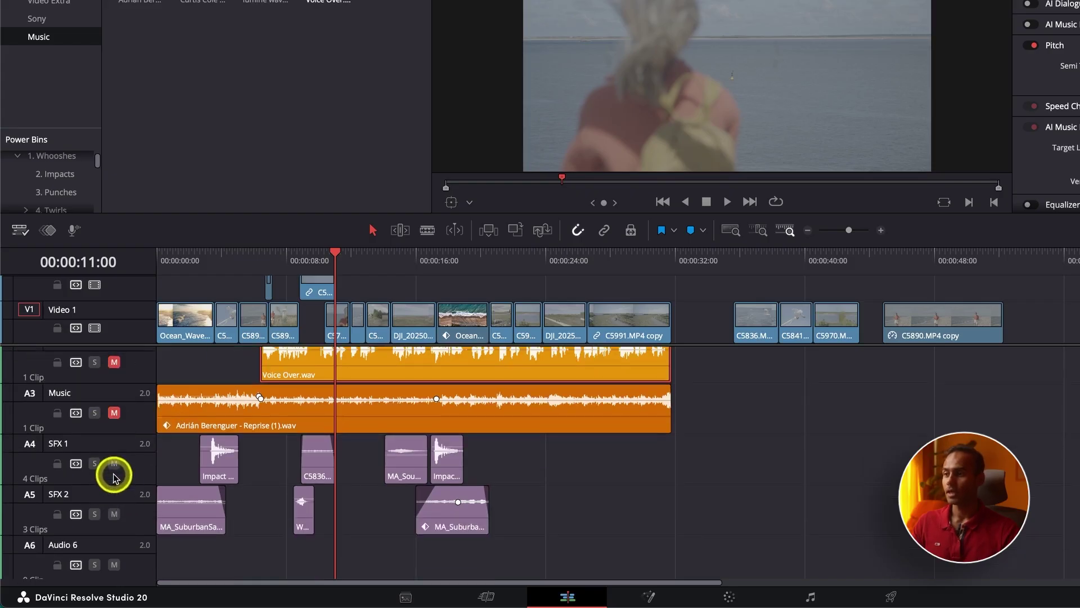
scroll(113, 473, up, 3)
click(199, 264)
key(space)
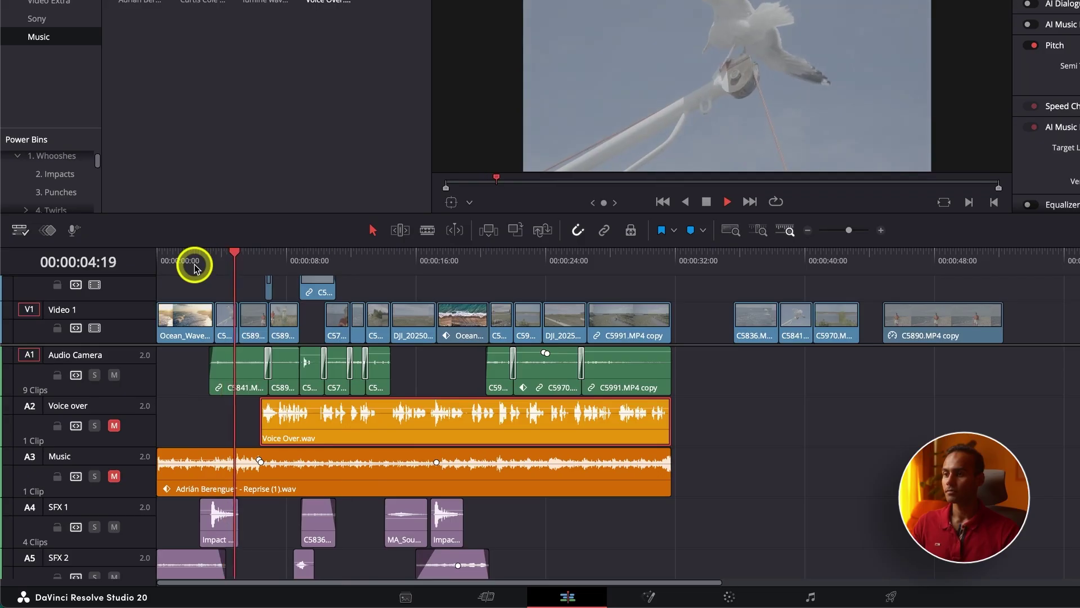
key(space)
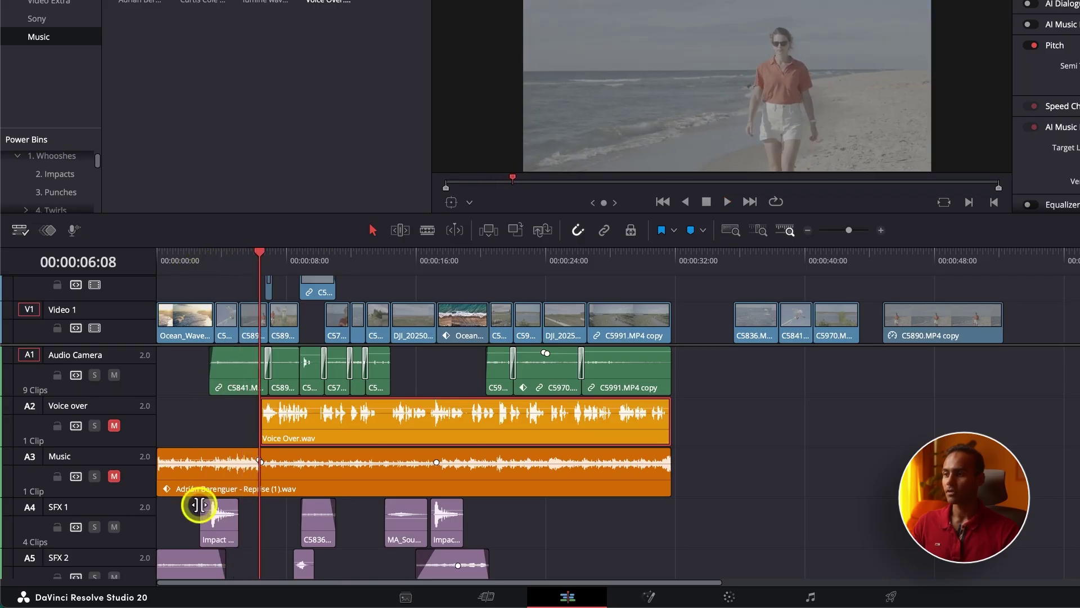
Unmute the Voice over and Music tracks.
scroll(197, 501, down, 1)
click(113, 413)
click(113, 460)
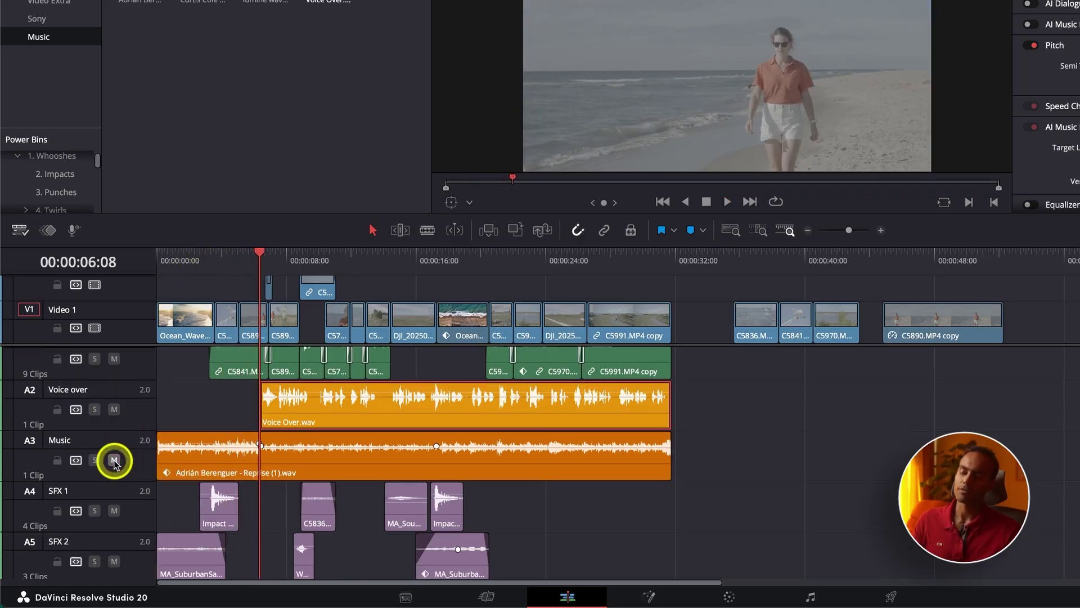
scroll(127, 434, up, 1)
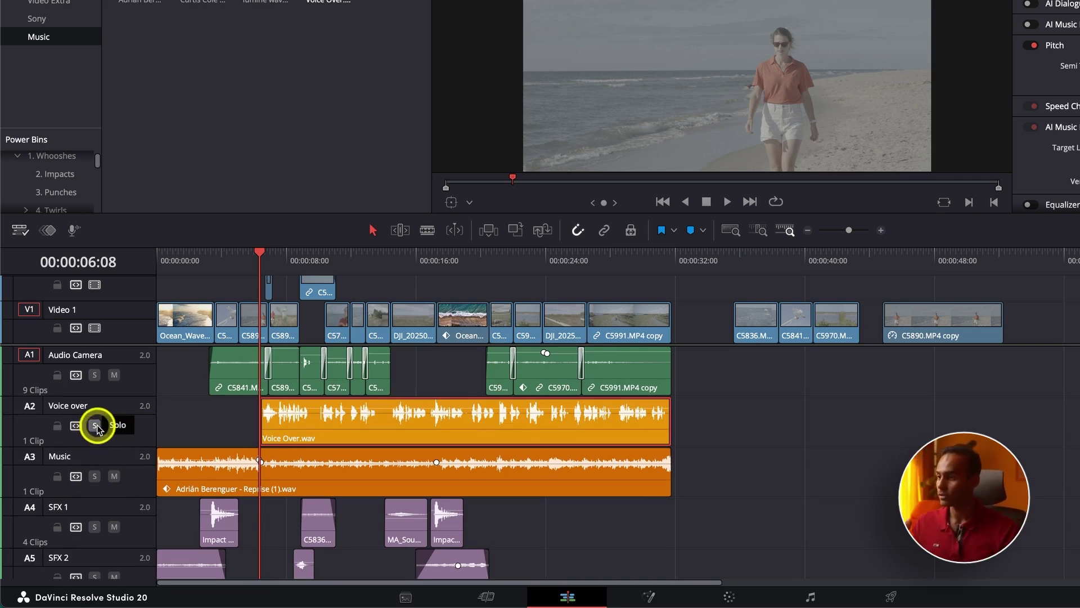
Lock the Voice over track, select the clip on it, and unlock the track again.
click(869, 432)
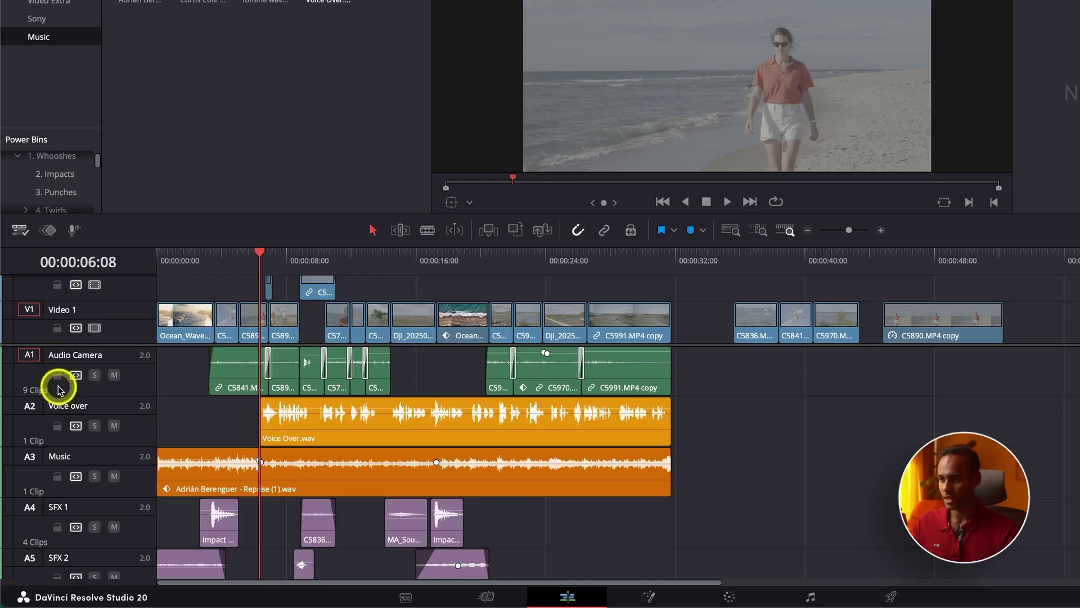
click(57, 427)
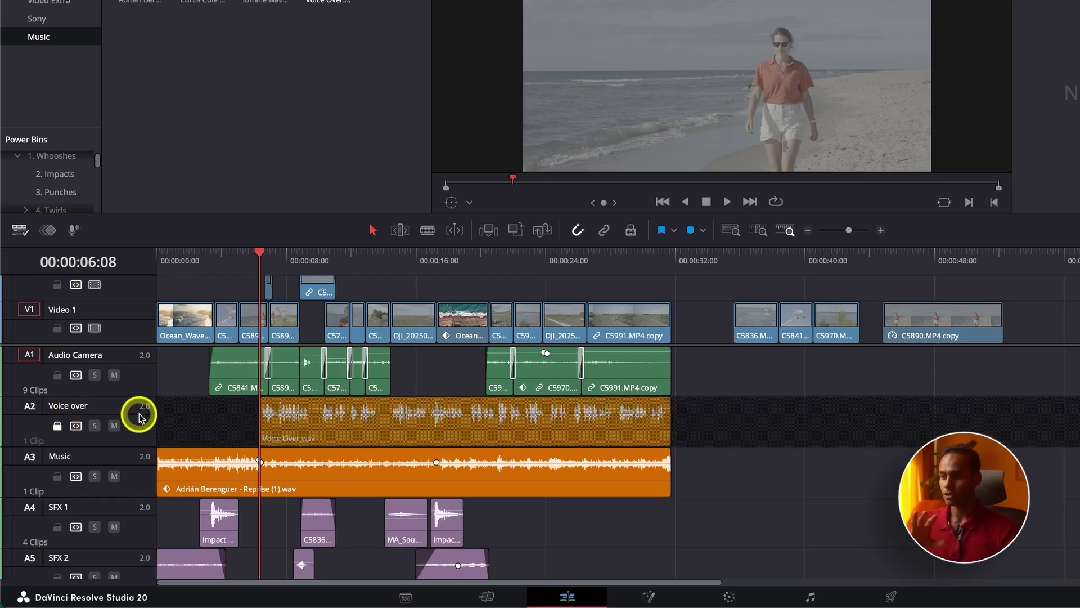
click(344, 439)
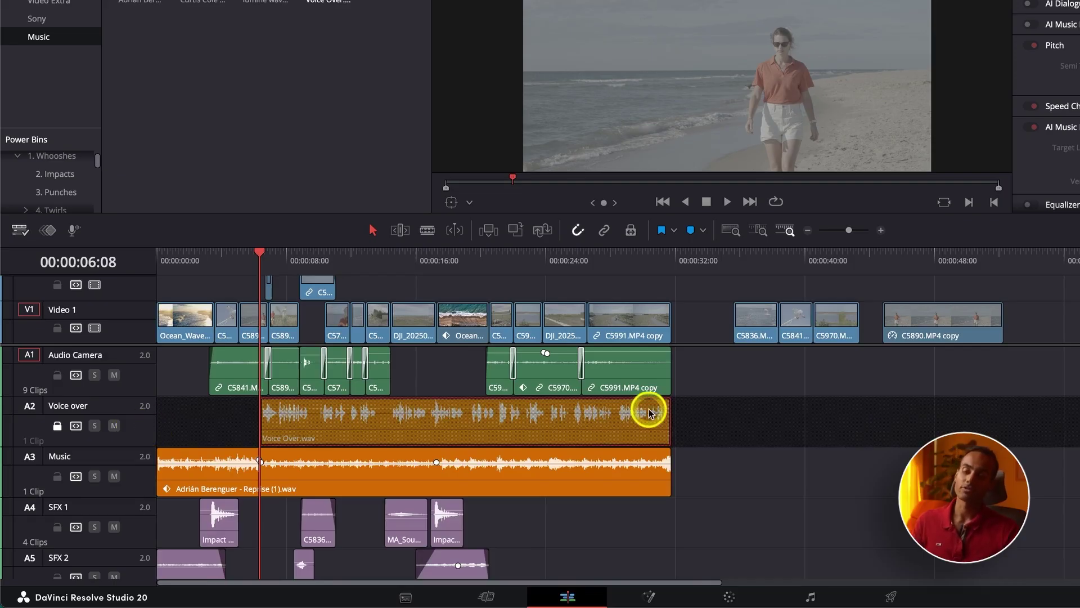
key(ctrl+minus)
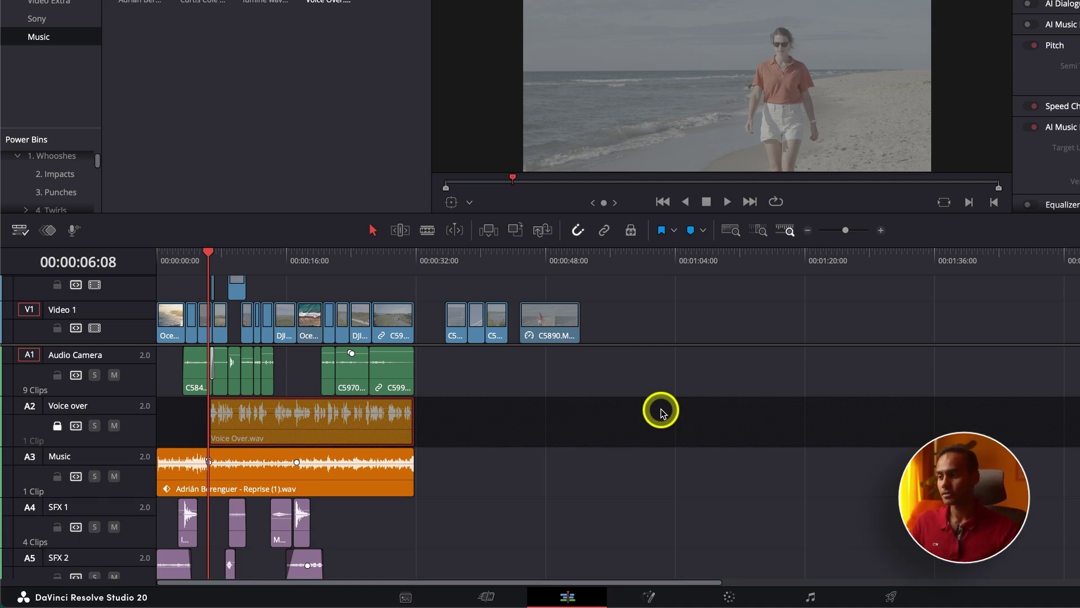
click(57, 425)
Lock and unlock the empty Audio 6 track, and clear the clip selection.
scroll(57, 425, down, 2)
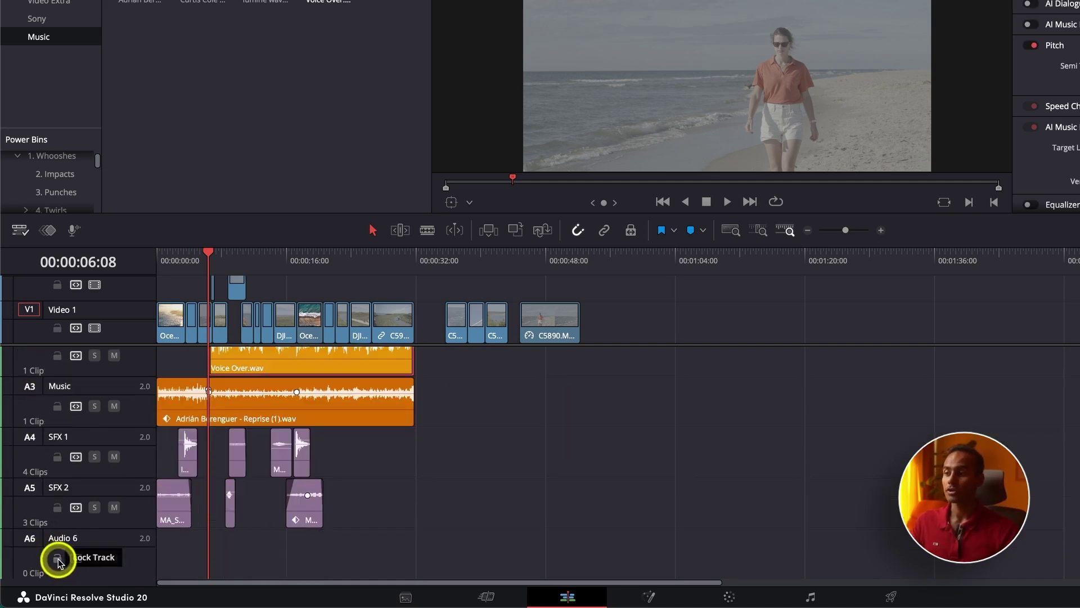
click(57, 558)
click(56, 557)
scroll(451, 547, up, 2)
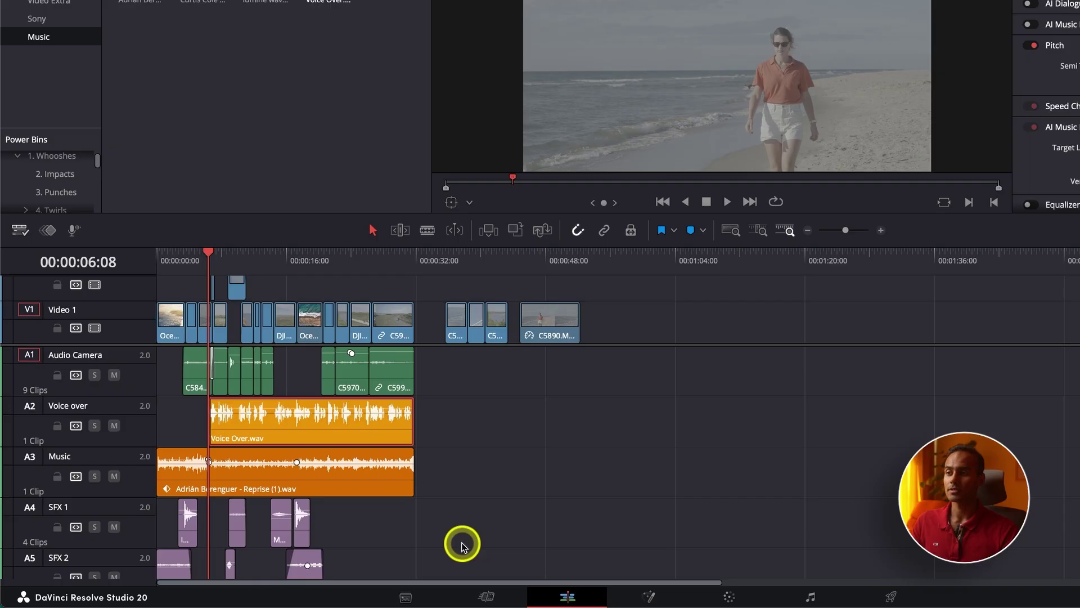
click(461, 431)
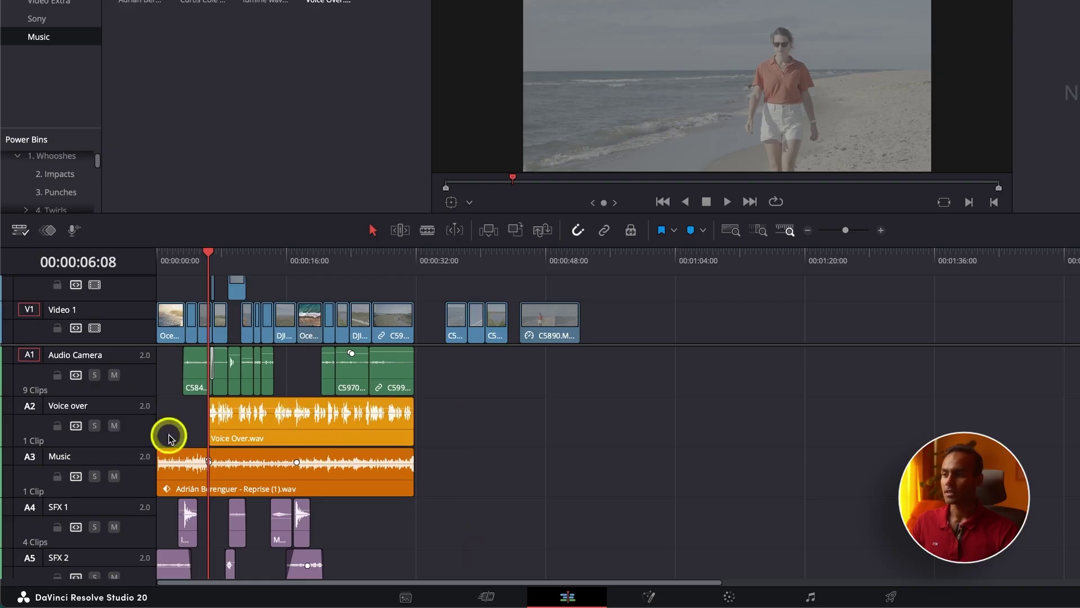
Solo the Voice over track and select its clip to show the clip's volume and pan settings.
click(94, 427)
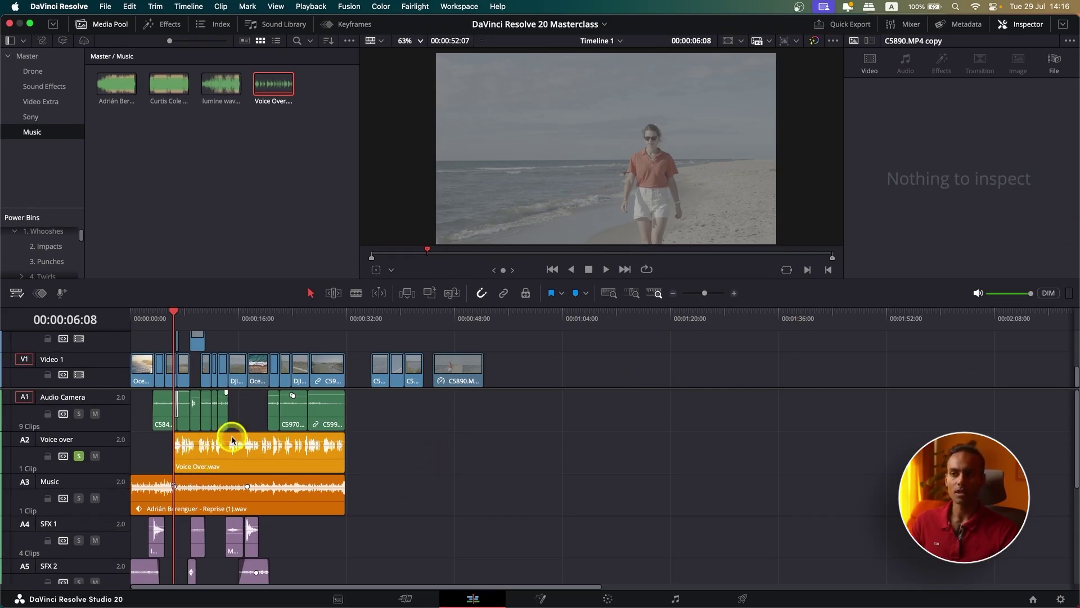
key(super+equal)
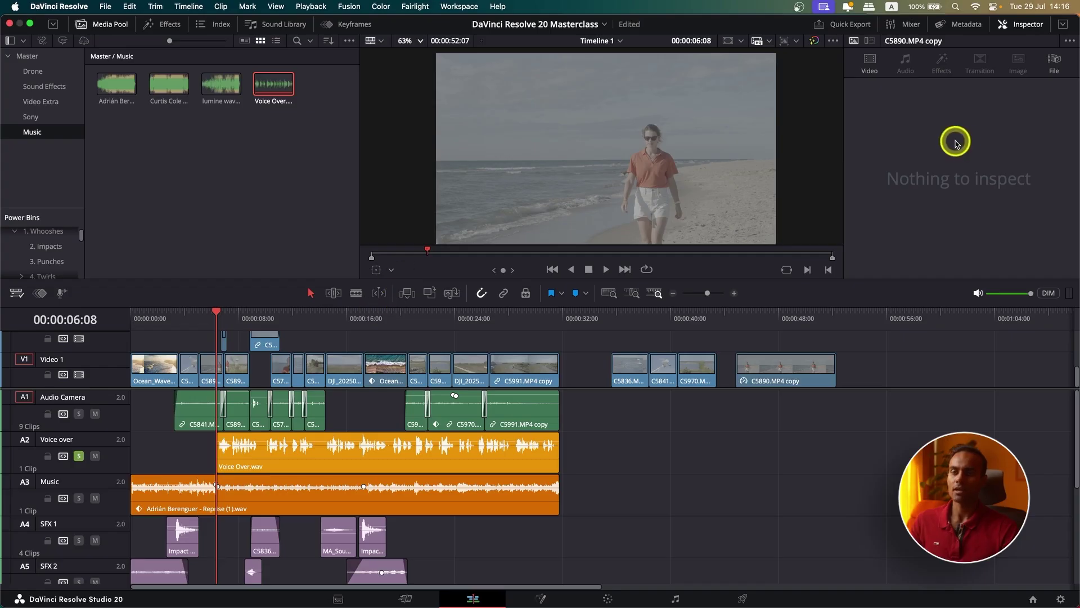
click(466, 460)
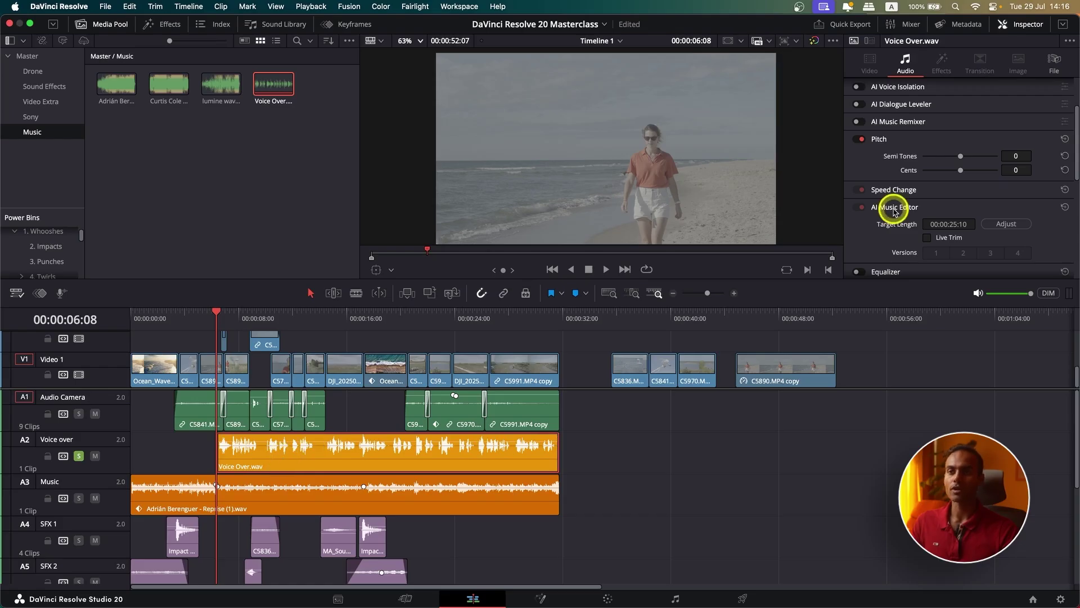
scroll(895, 210, up, 3)
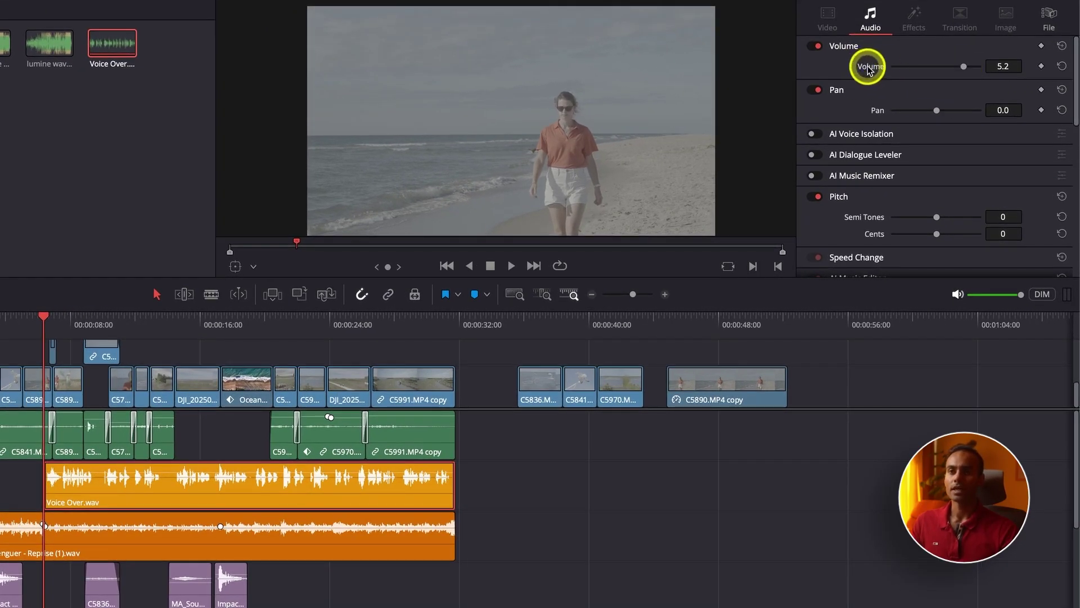
Try the Voice Over.wav clip's volume at 0.0 and at 10.1, undoing each change.
double_click(870, 67)
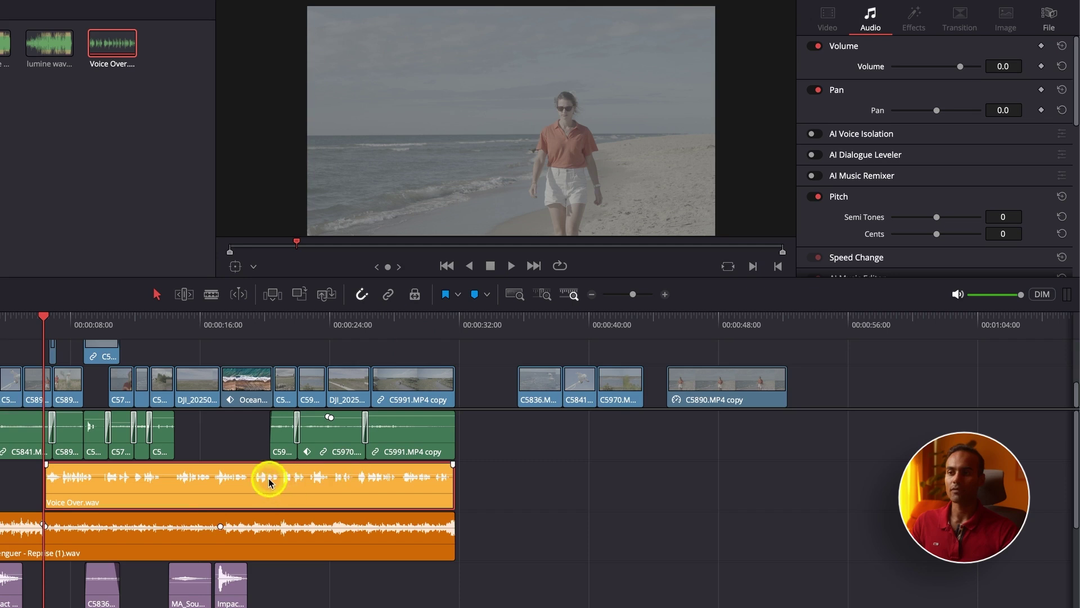
key(ctrl+z)
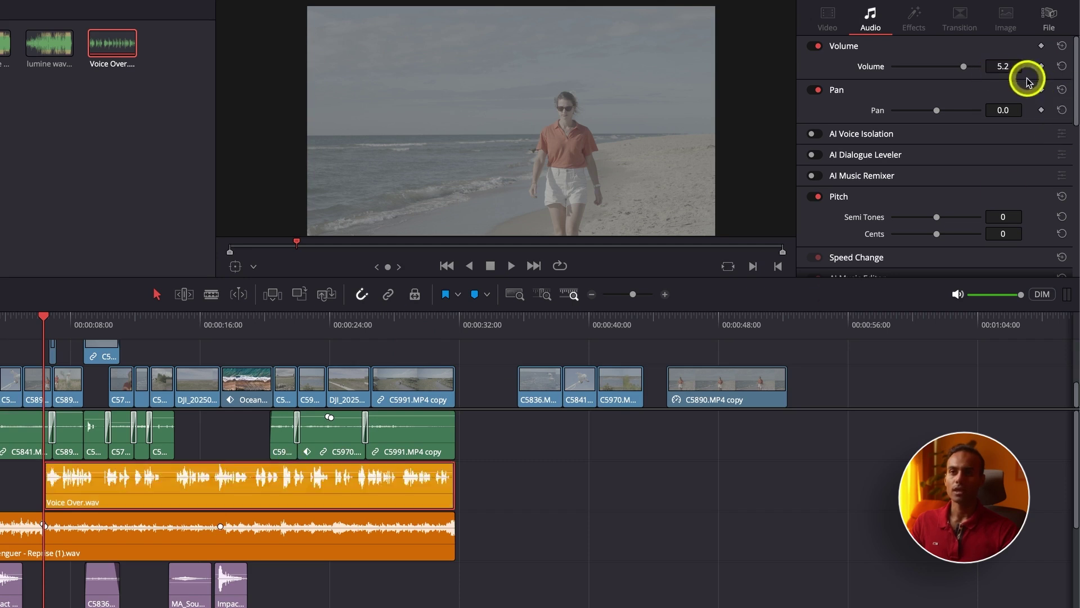
drag(963, 66, 967, 67)
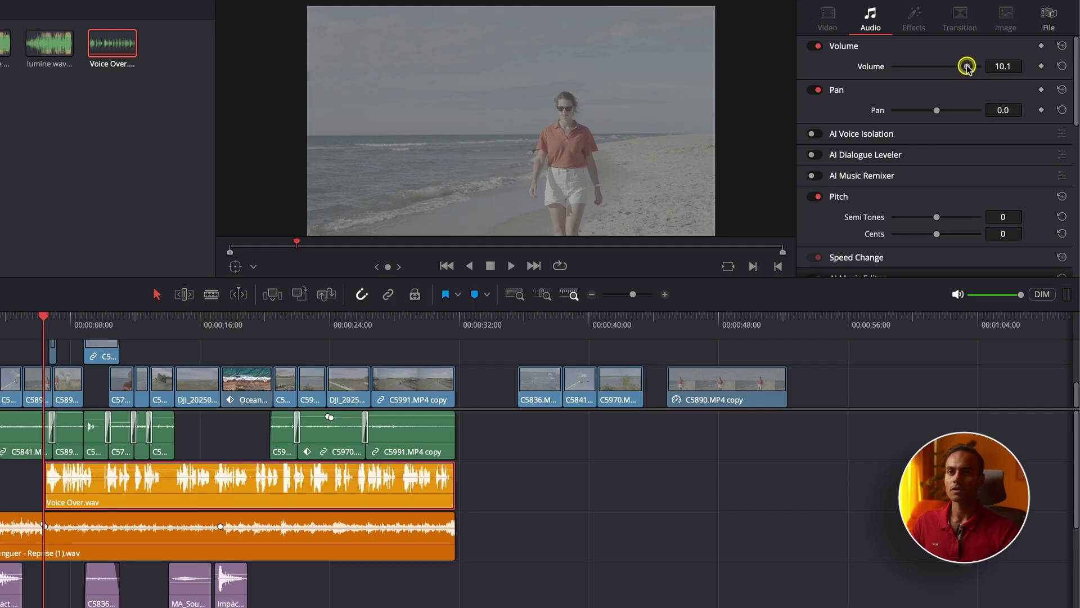
key(ctrl+z)
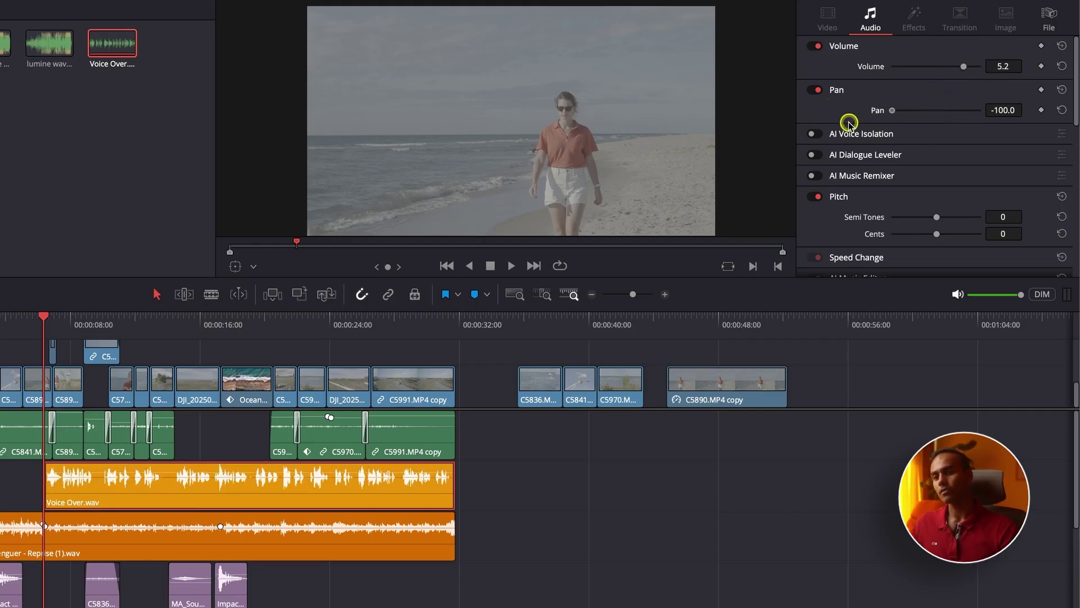
Reset the Voice Over.wav clip's pan to 0.0 and bring its pitch settings into view.
double_click(893, 110)
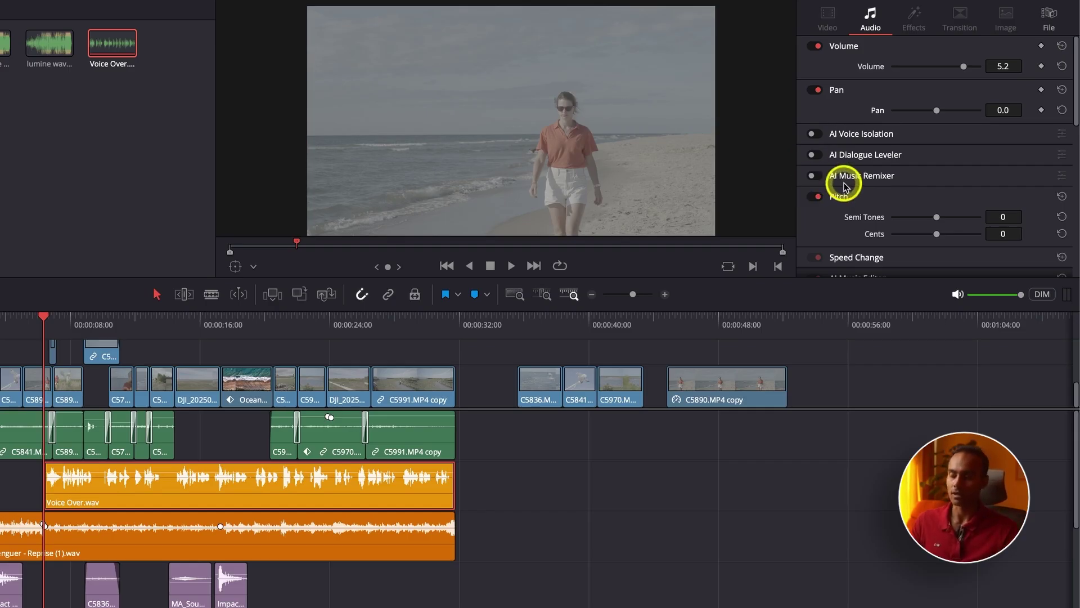
scroll(878, 197, down, 3)
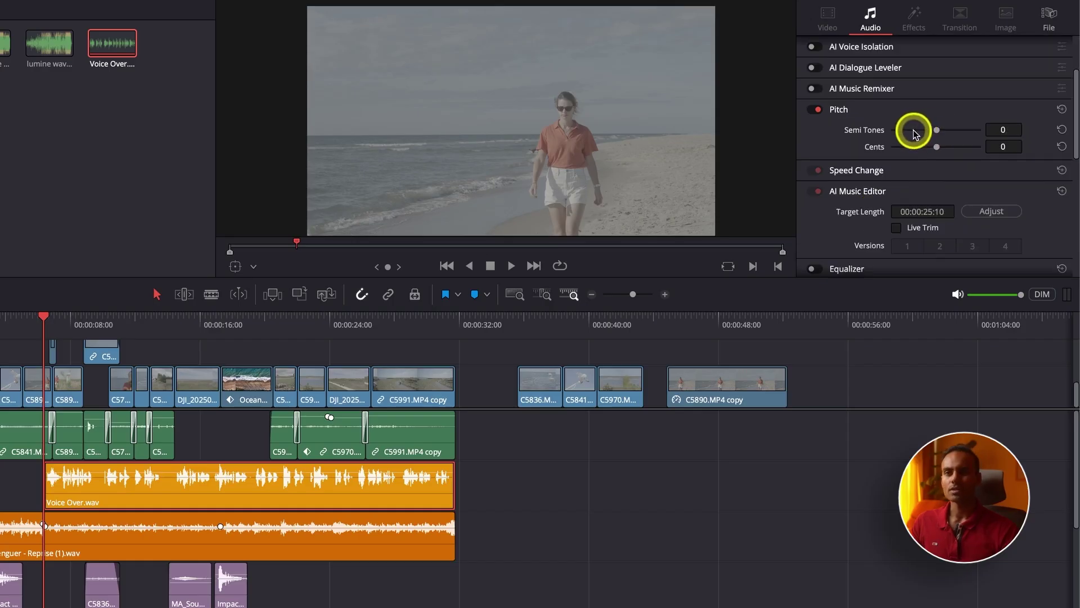
Expand the Voice Over.wav clip's Speed Change settings to look at them, and collapse them again.
scroll(919, 169, down, 1)
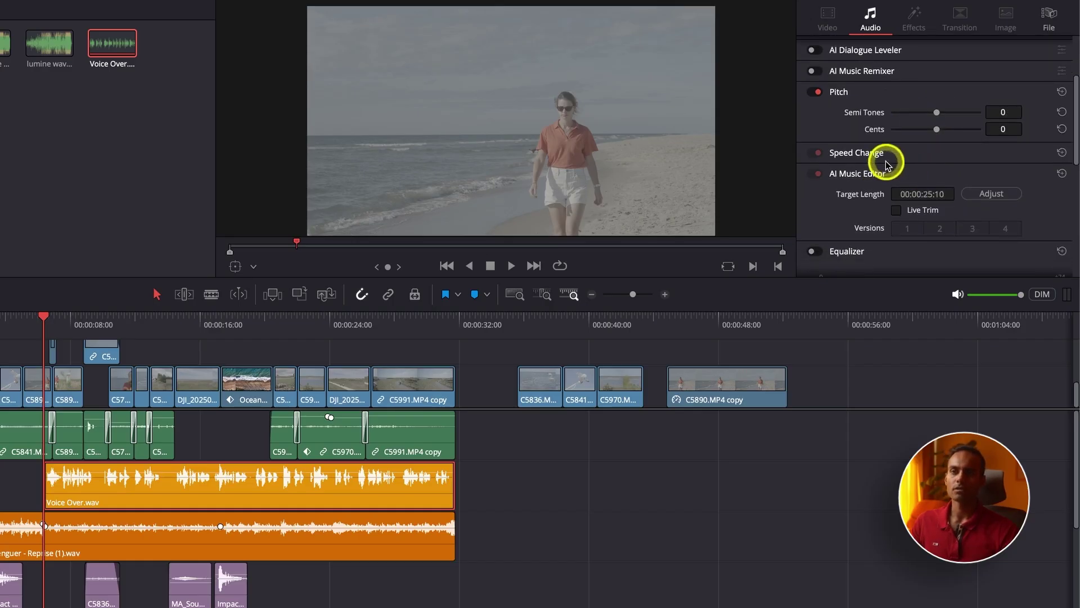
click(871, 154)
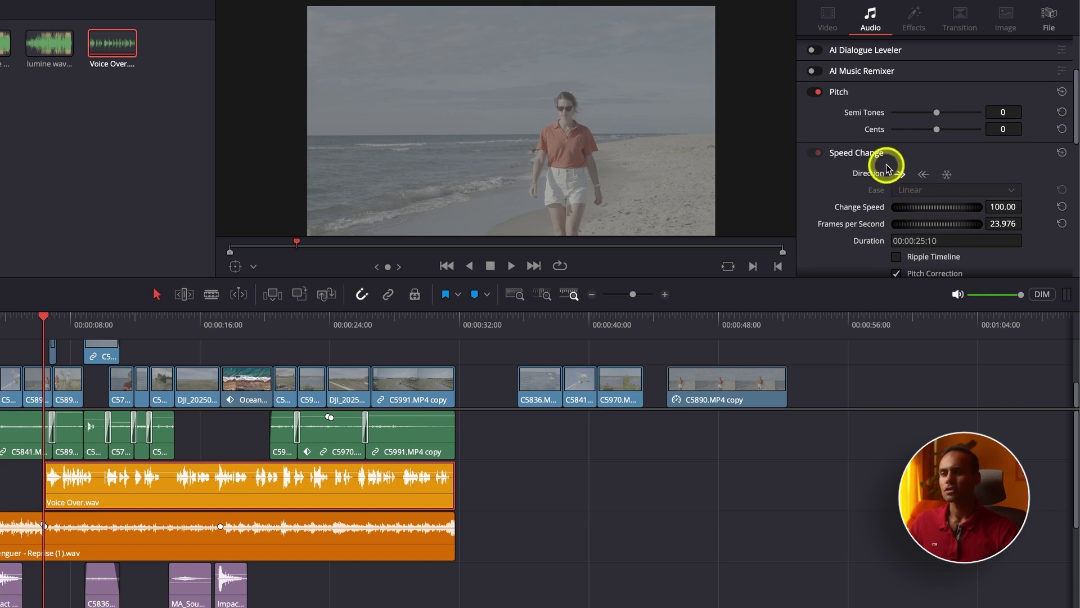
click(879, 159)
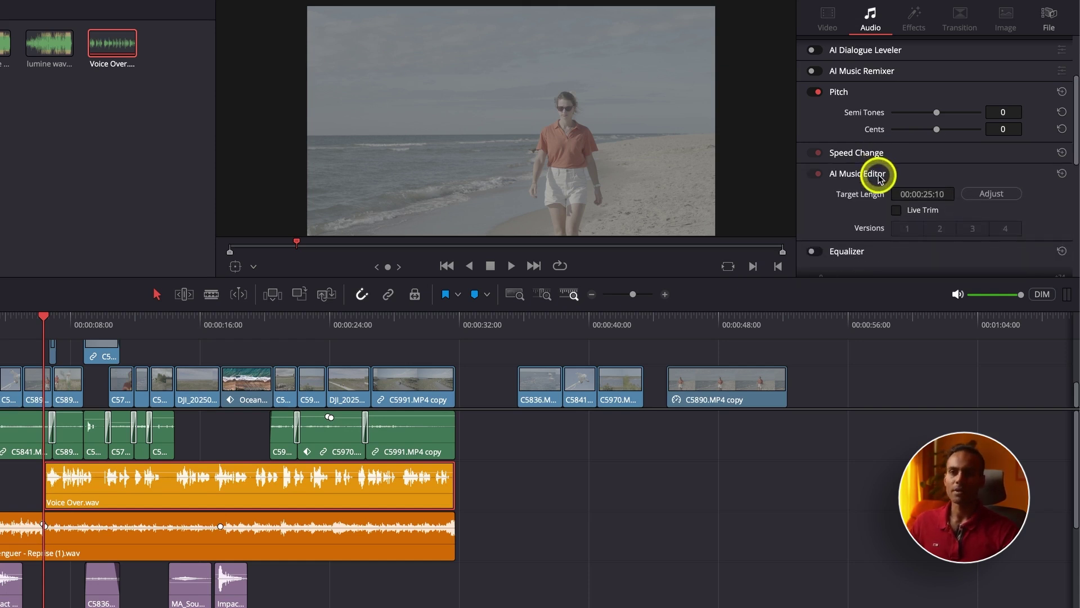
Look past the AI Music Editor settings and enable the Equalizer for the Voice Over.wav clip.
scroll(886, 168, down, 2)
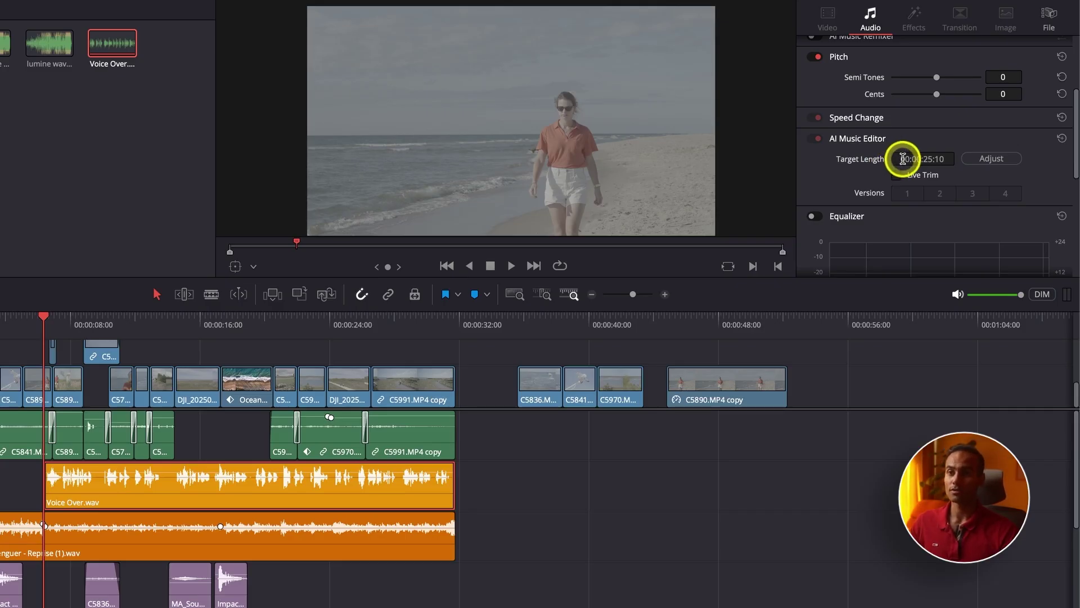
scroll(902, 158, down, 2)
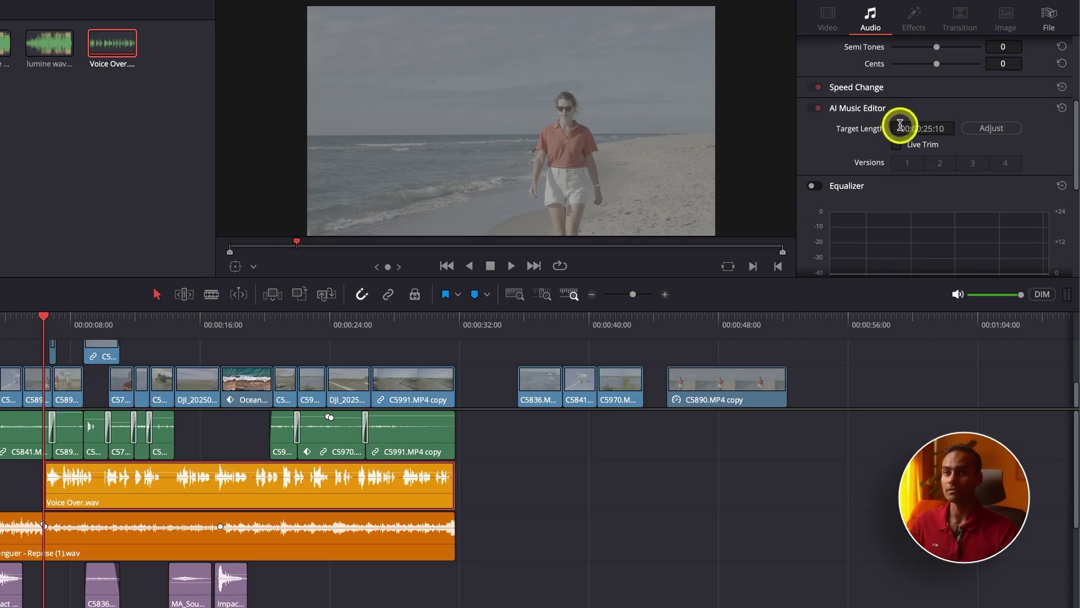
scroll(899, 126, down, 1)
scroll(900, 126, down, 1)
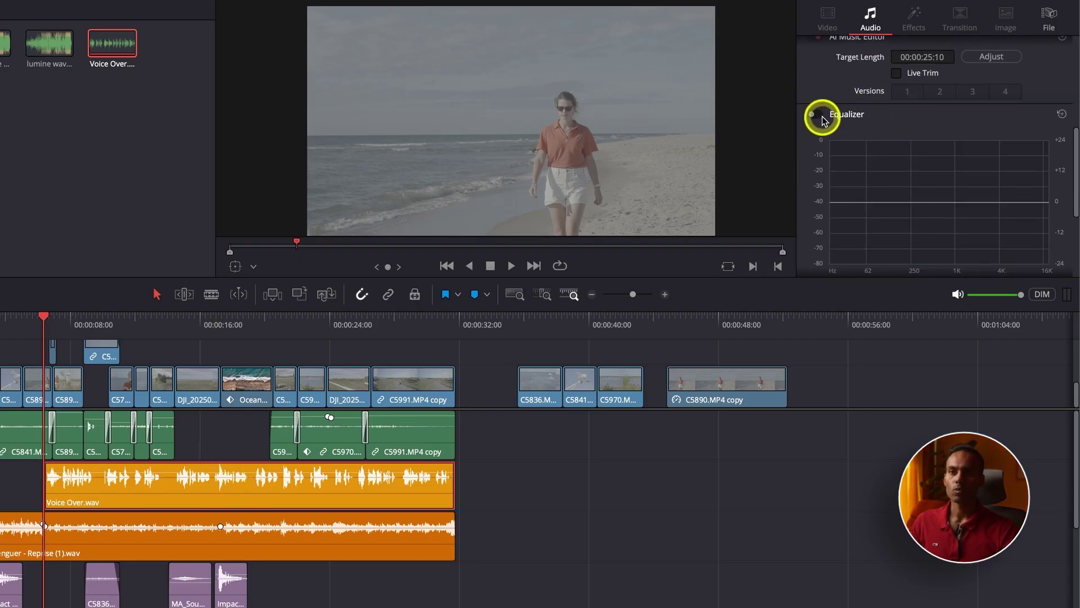
scroll(822, 115, down, 1)
click(817, 97)
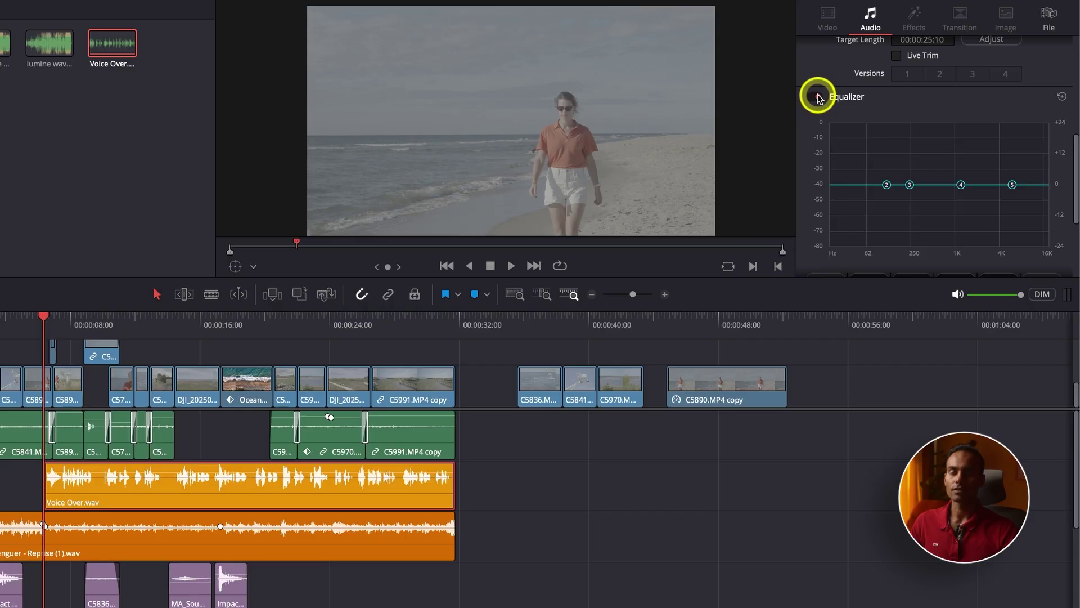
Listen to part of the voice-over and enable equalizer band 1 as a low cut.
scroll(872, 162, down, 1)
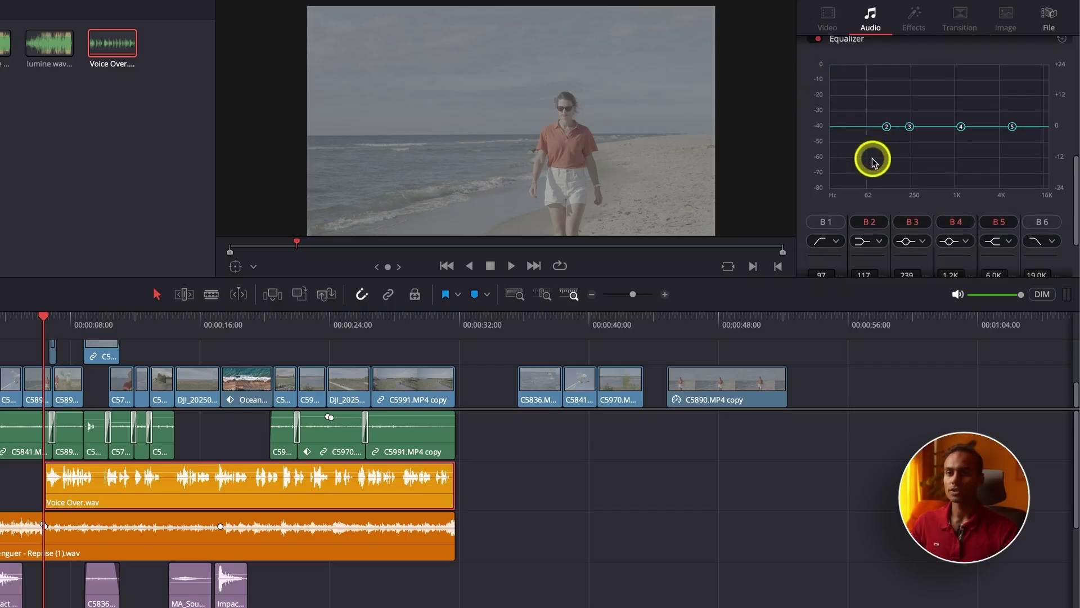
click(825, 225)
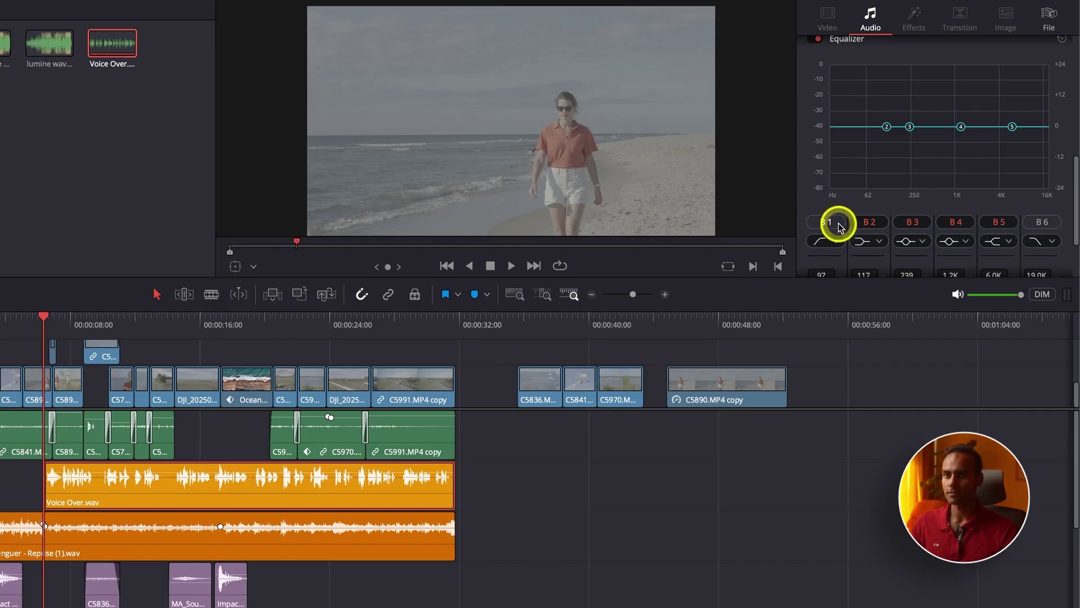
key(space)
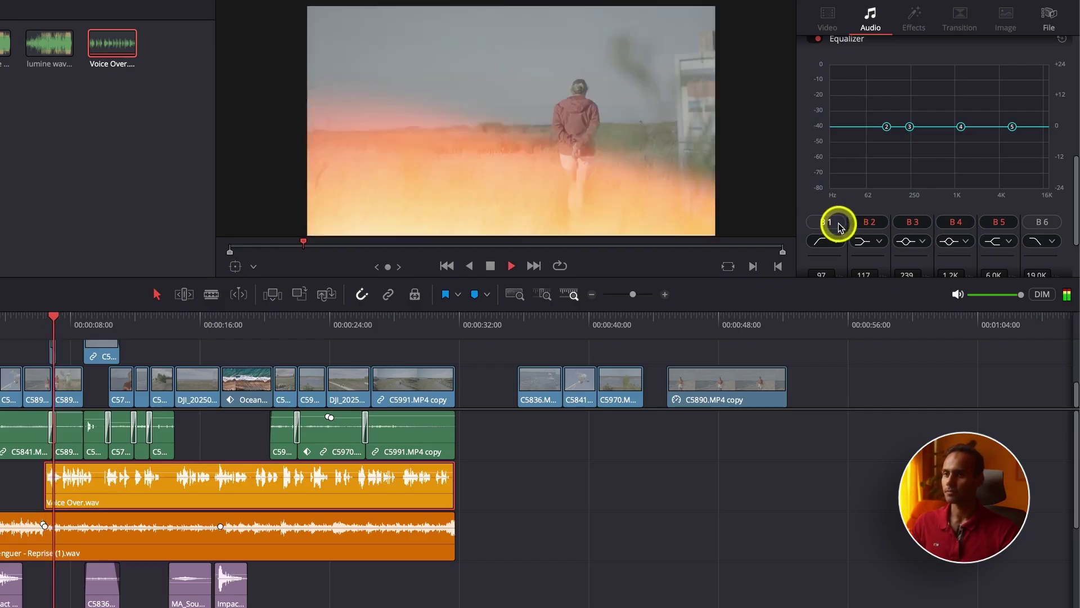
key(XF86AudioRaiseVolume)
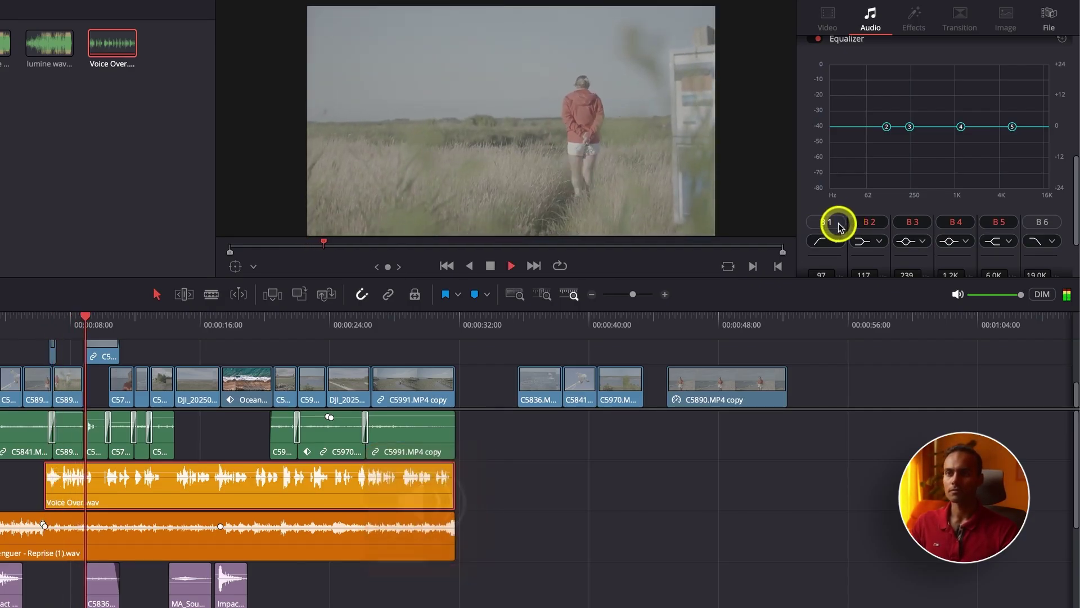
key(space)
click(839, 224)
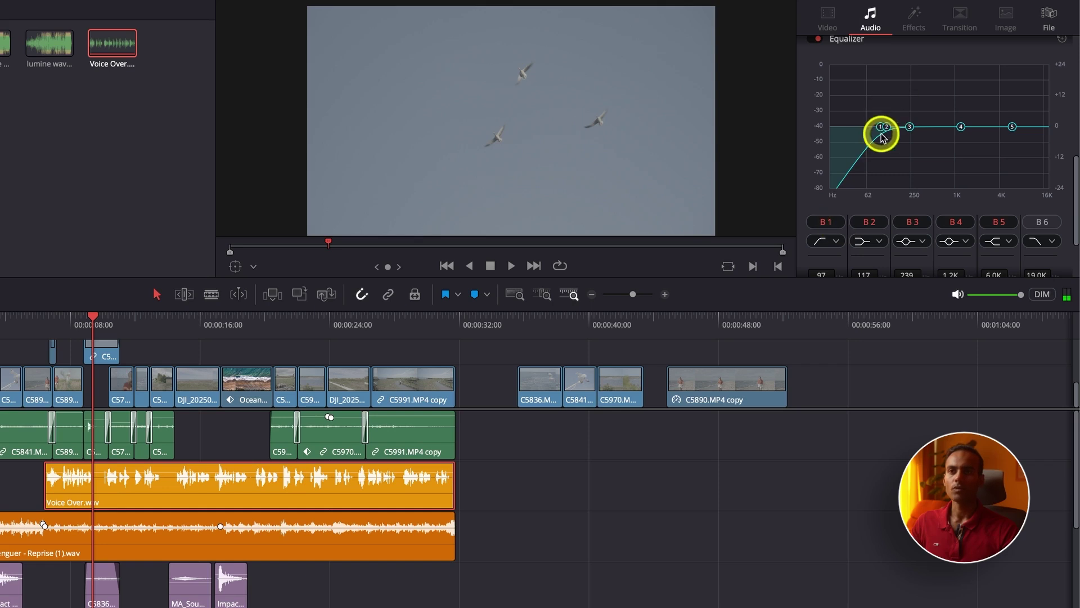
Try a strong boost on equalizer band 2 at 287 Hz and play back the voice-over.
drag(888, 126, 915, 69)
click(53, 325)
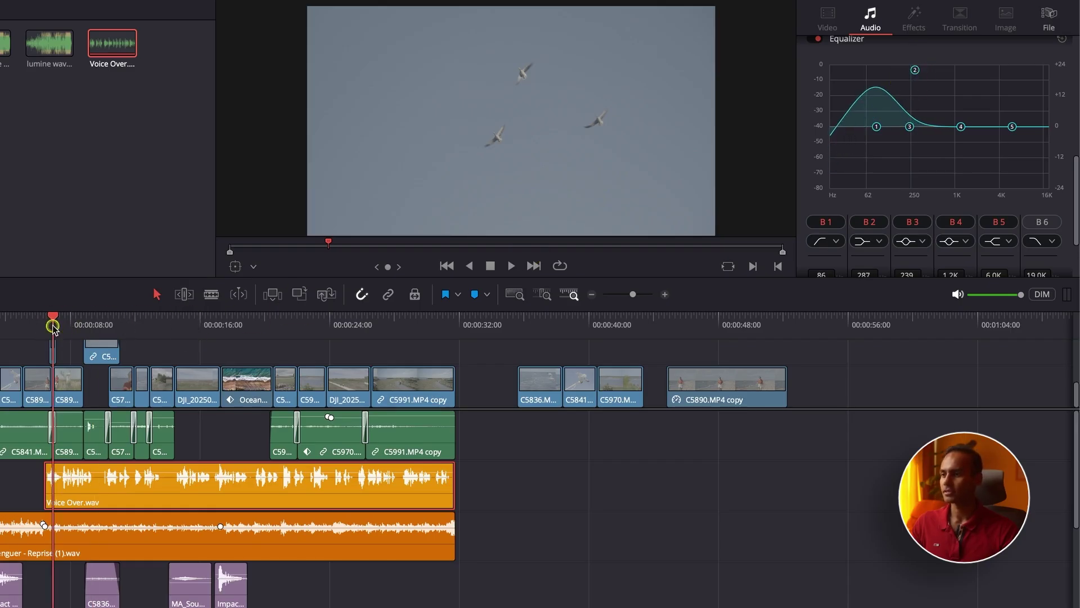
key(space)
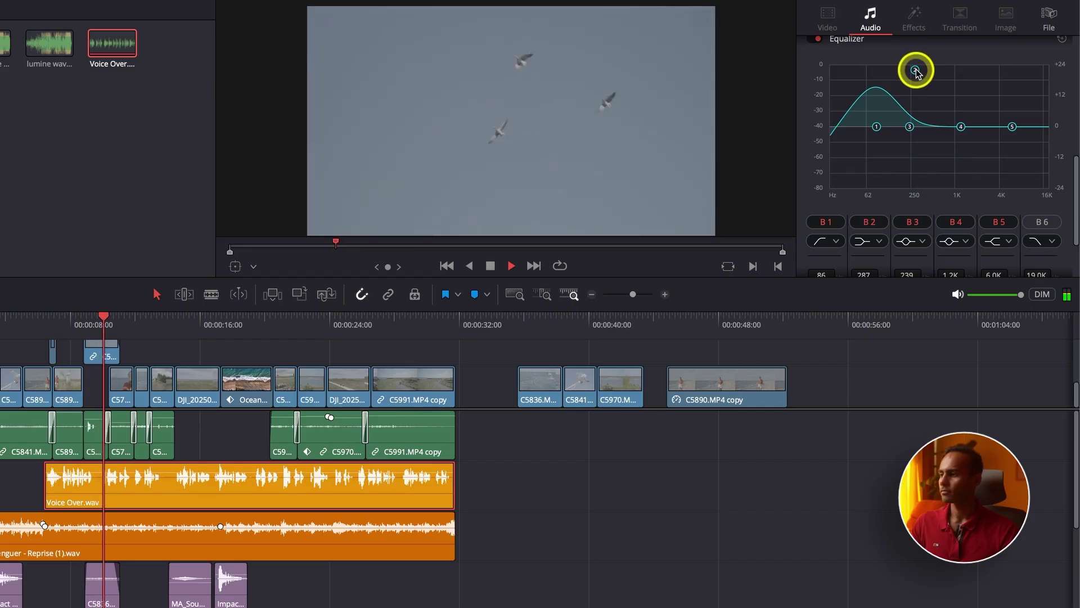
key(space)
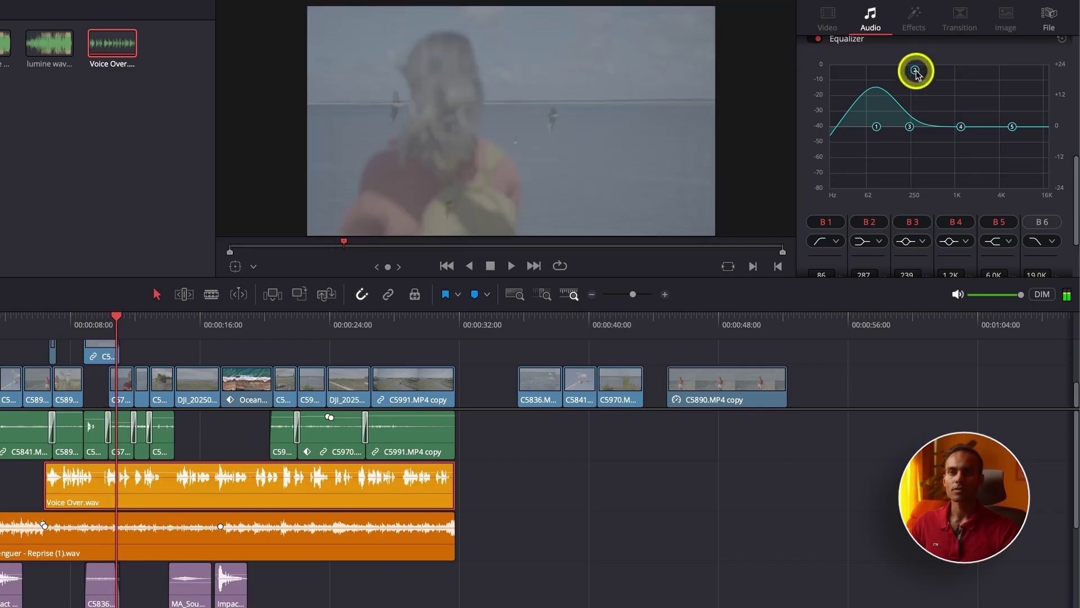
Set equalizer band 2 to 134 Hz with a +10.8 dB gain, and move band 1 to 95 Hz.
drag(916, 72, 889, 111)
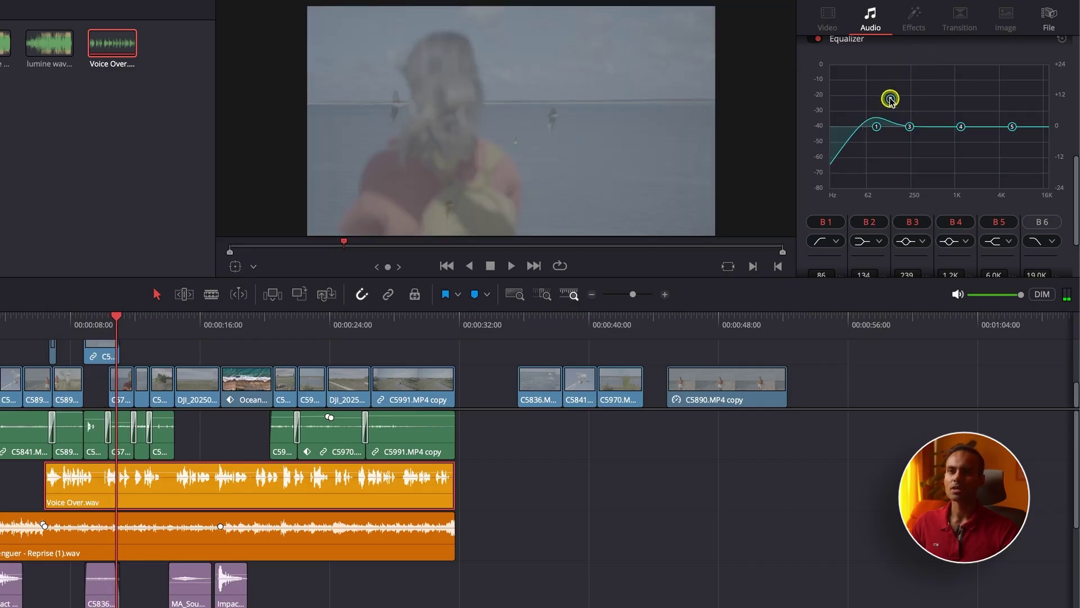
click(877, 128)
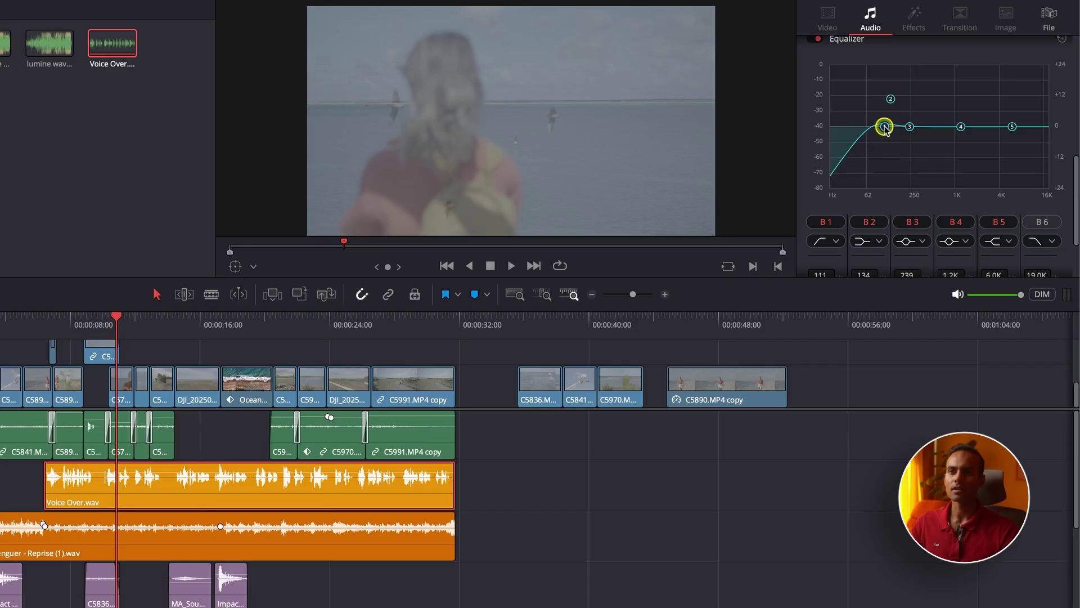
drag(885, 128, 880, 128)
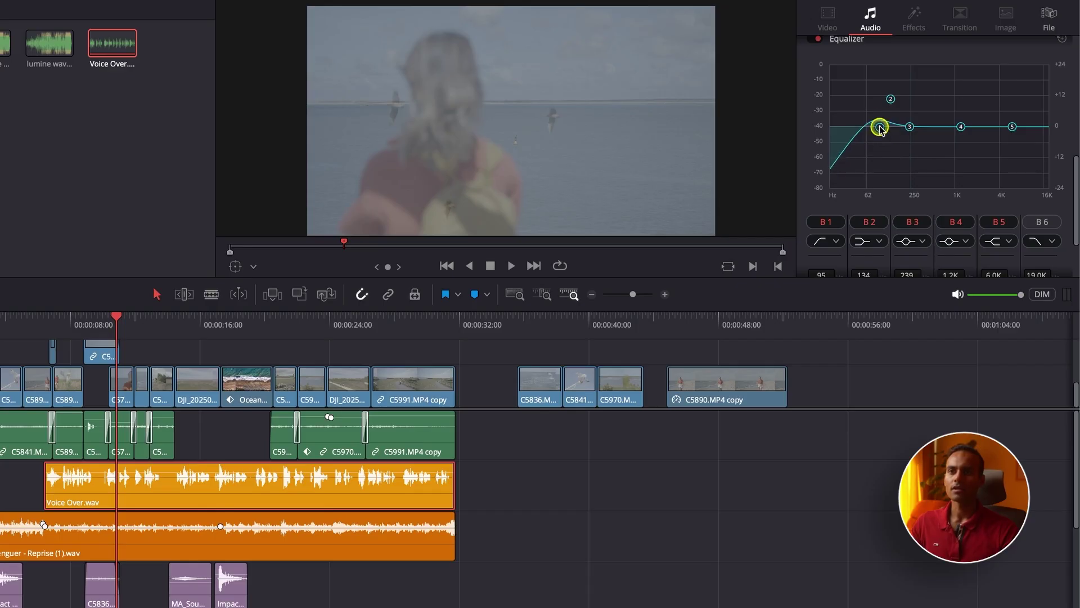
Play back the voice-over from its start with the low-frequency curve applied, and expand the Inspector to full height.
click(43, 325)
key(space)
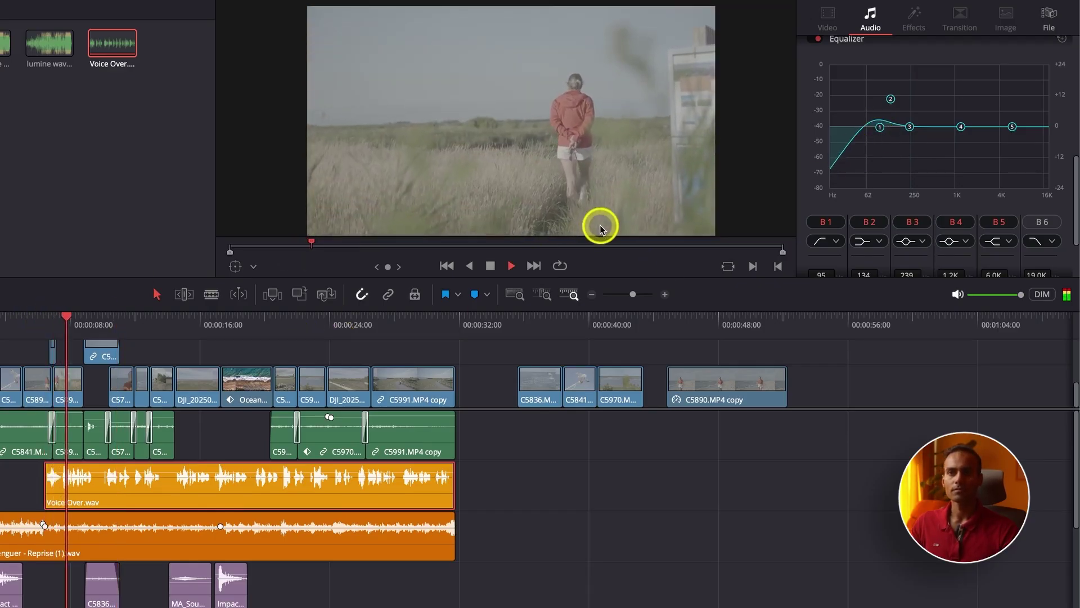
scroll(902, 181, down, 2)
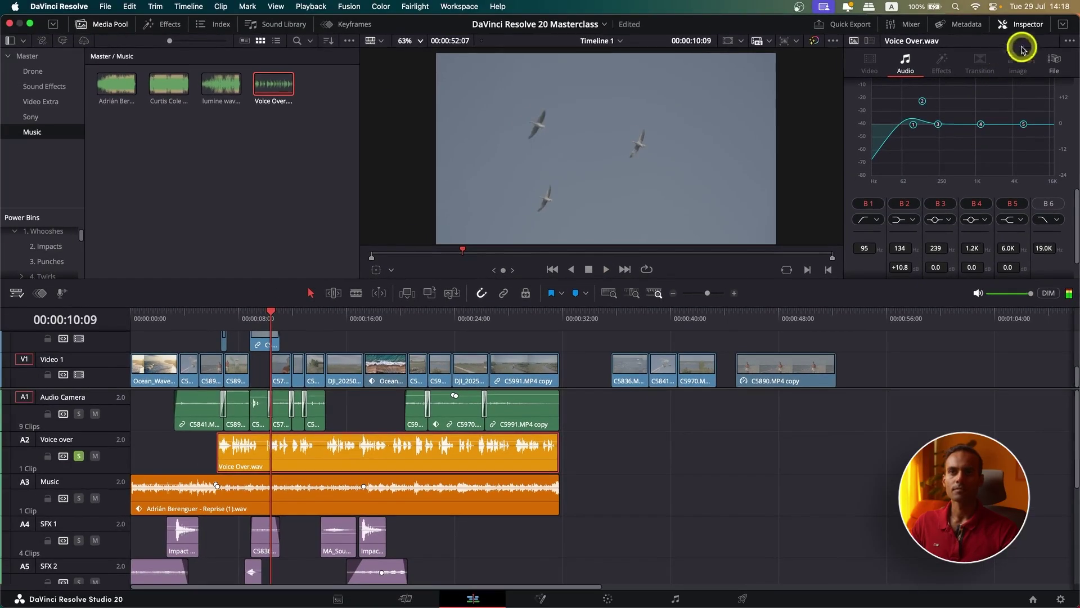
key(space)
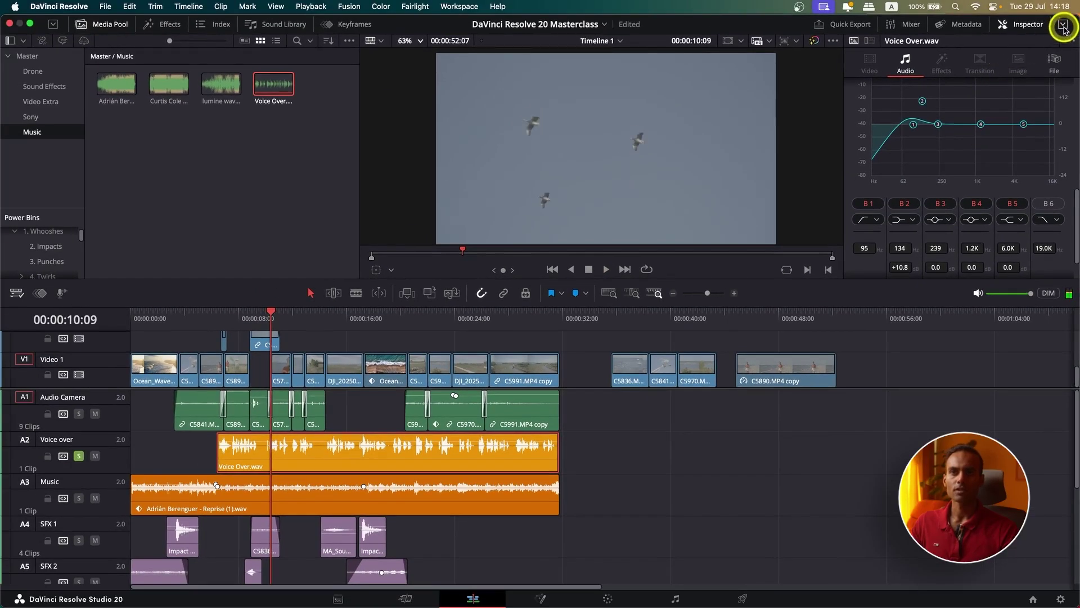
click(1062, 25)
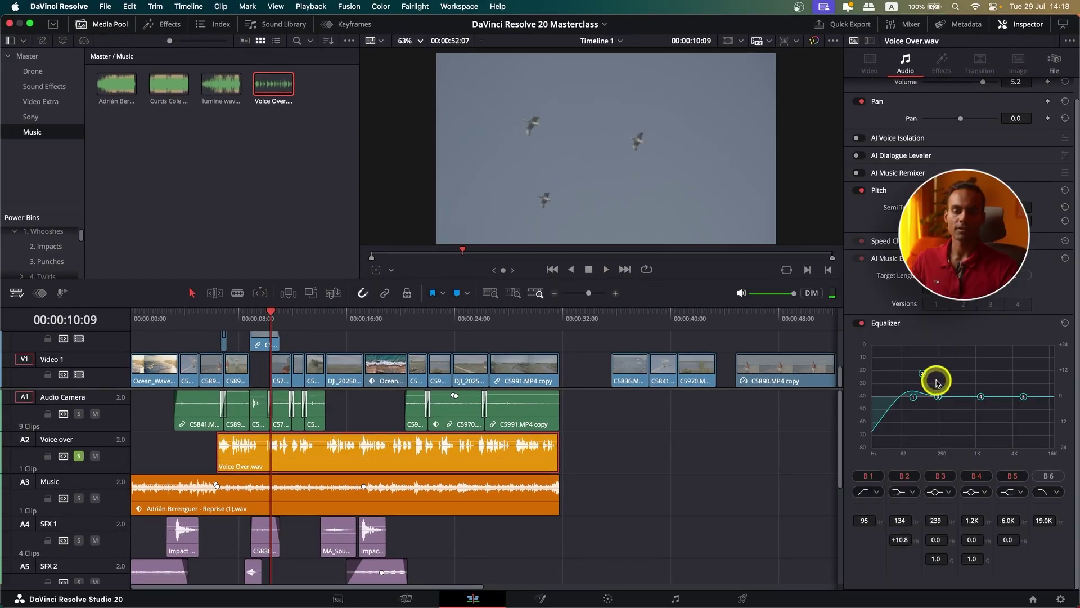
Shape equalizer band 3 into a narrow cut at 348 Hz with a gain of -15.0 dB and a Q of 18.6.
key(space)
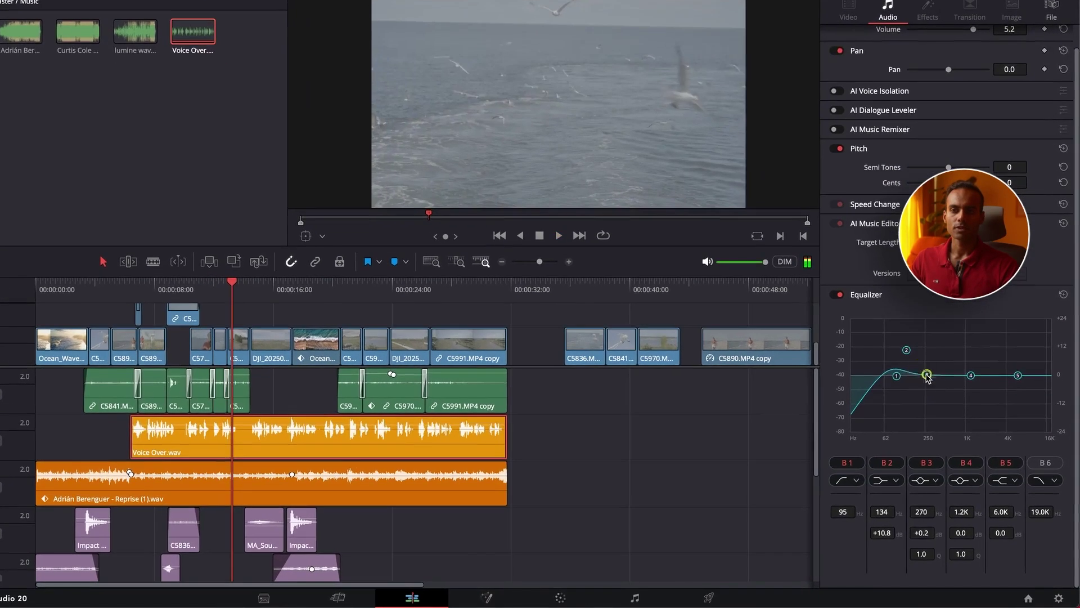
drag(932, 386, 940, 351)
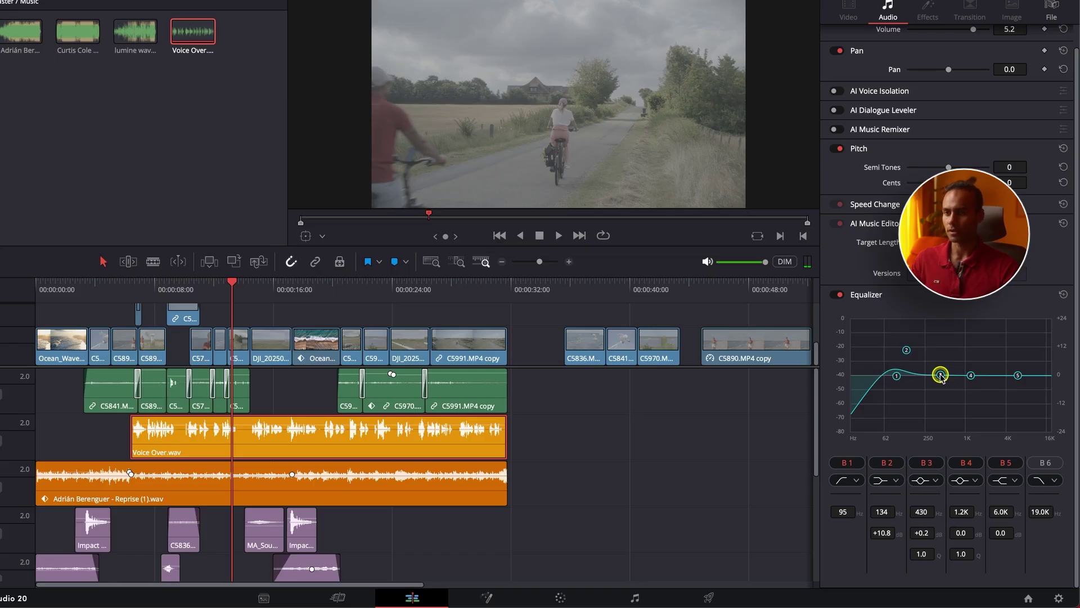
key(space)
mouse_move(941, 375)
mouse_down()
mouse_move(940, 312)
mouse_move(936, 381)
mouse_up()
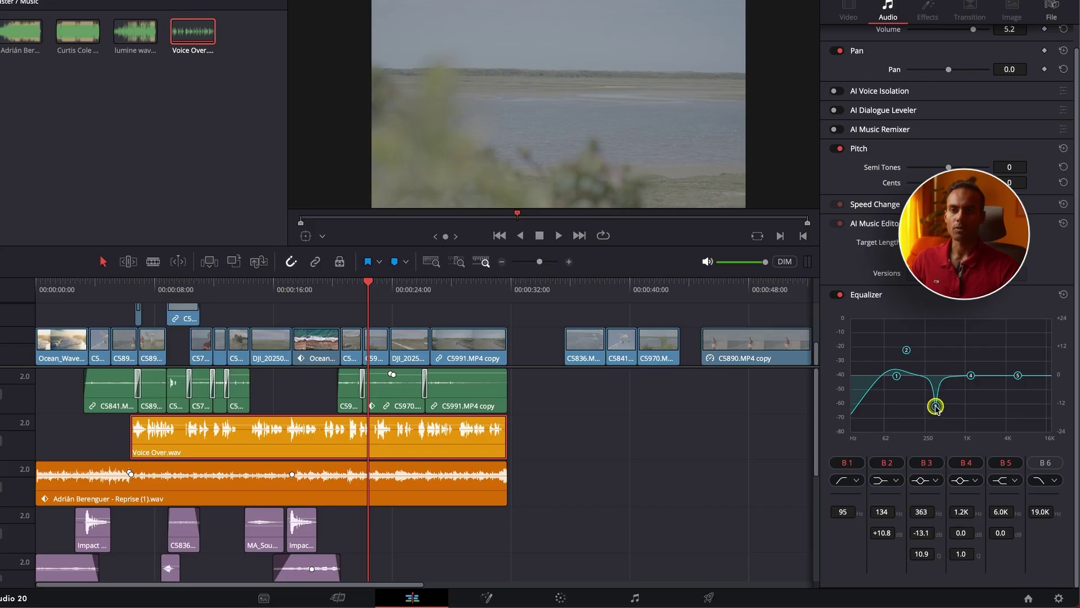
drag(923, 557, 772, 546)
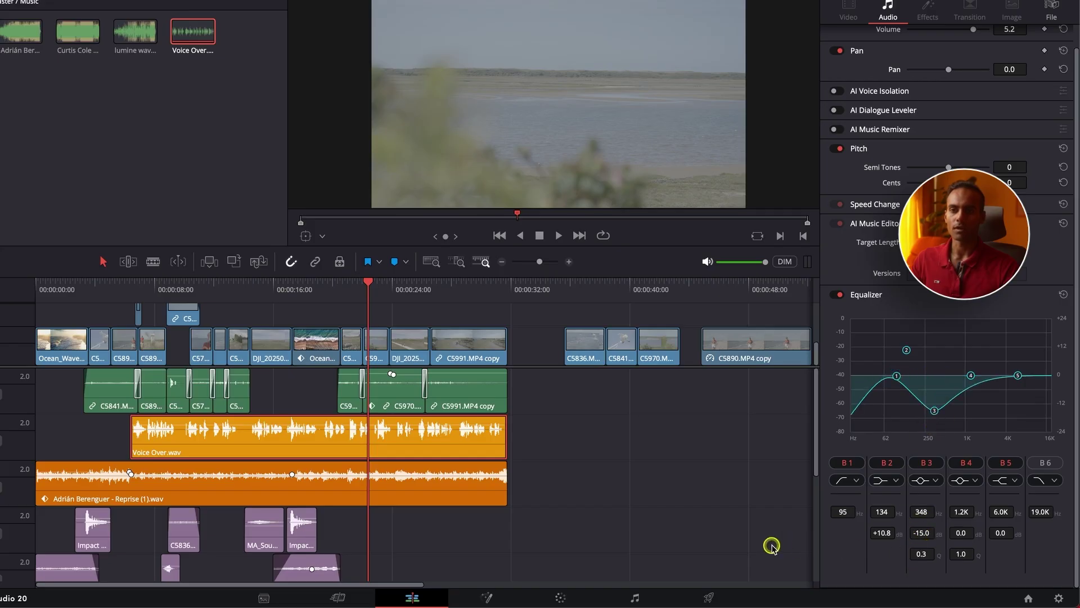
drag(849, 542, 931, 543)
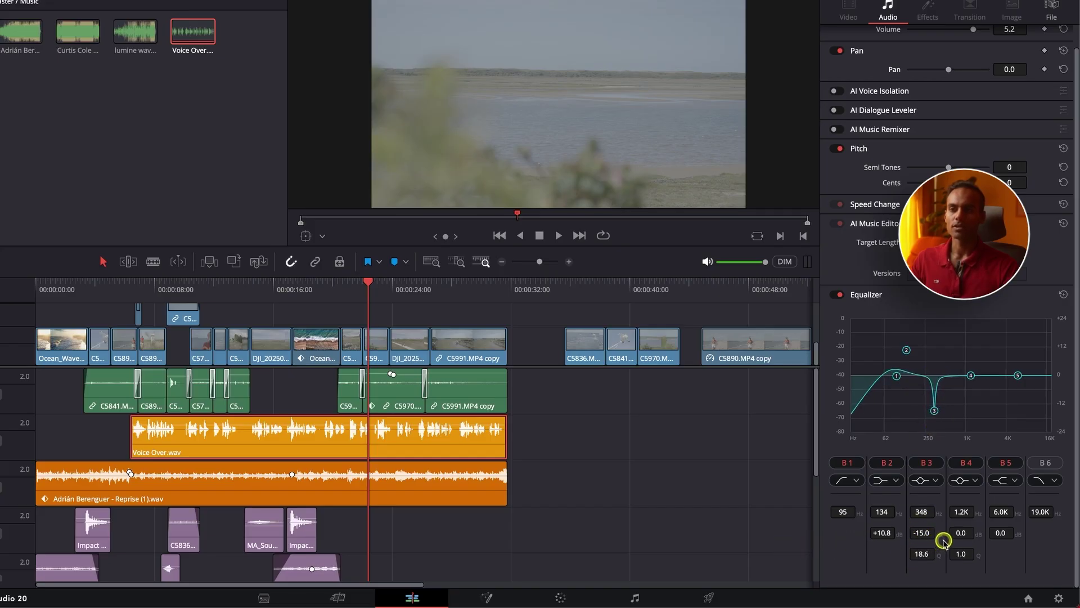
Sweep equalizer band 3 at +24.0 dB during playback of the voice-over, and cut it to -8.9 dB at 200 Hz.
click(135, 291)
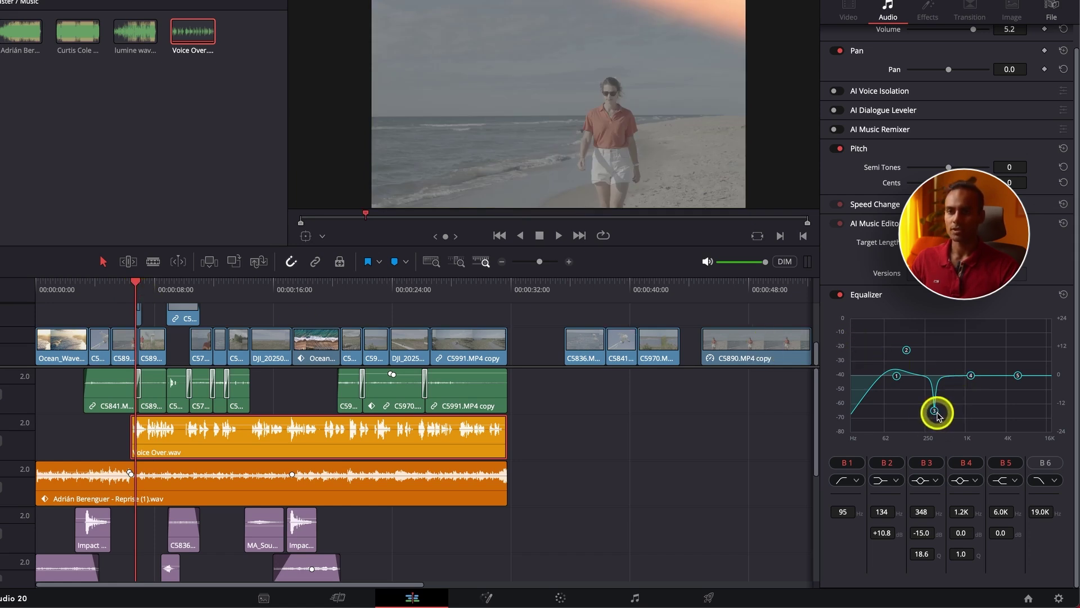
key(space)
drag(937, 415, 915, 311)
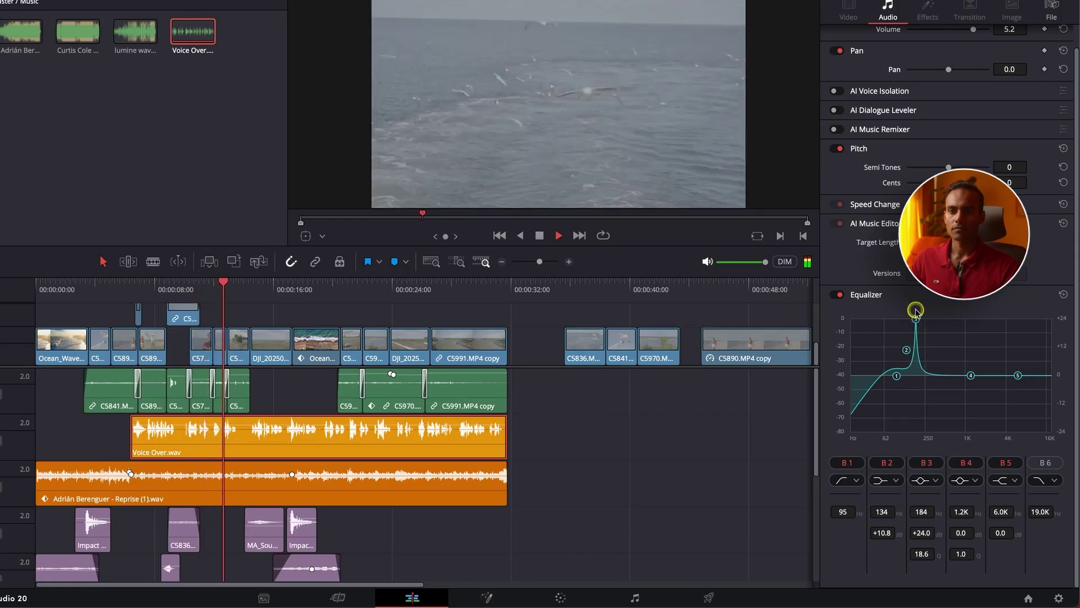
drag(915, 310, 919, 398)
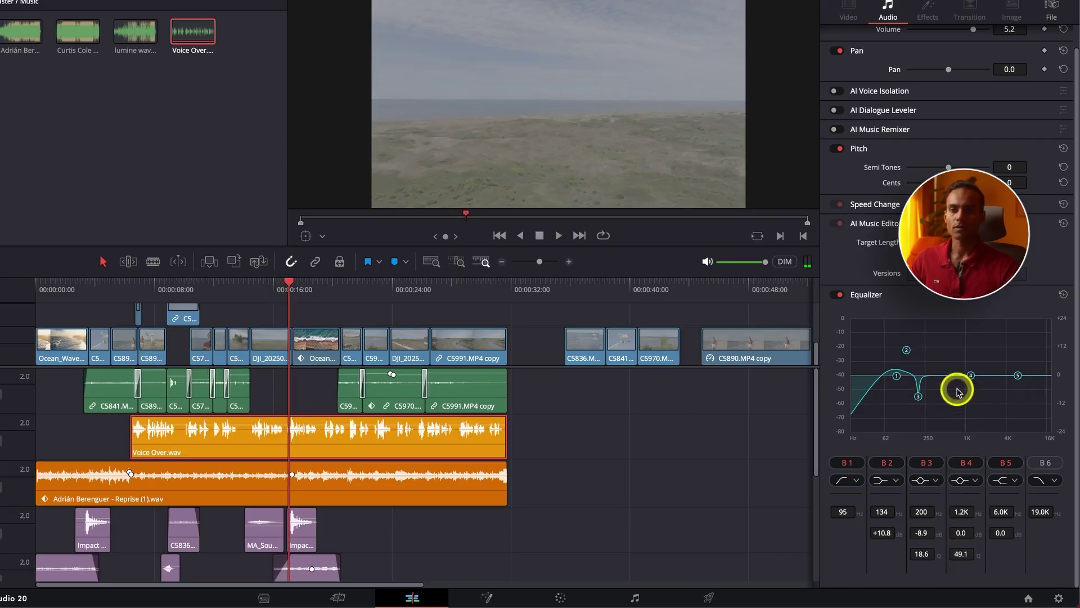
Set equalizer band 4's Q to 15.8, sweep it at +24.0 dB during playback, and cut it to -7.6 dB at 1.3 kHz.
drag(971, 375, 972, 540)
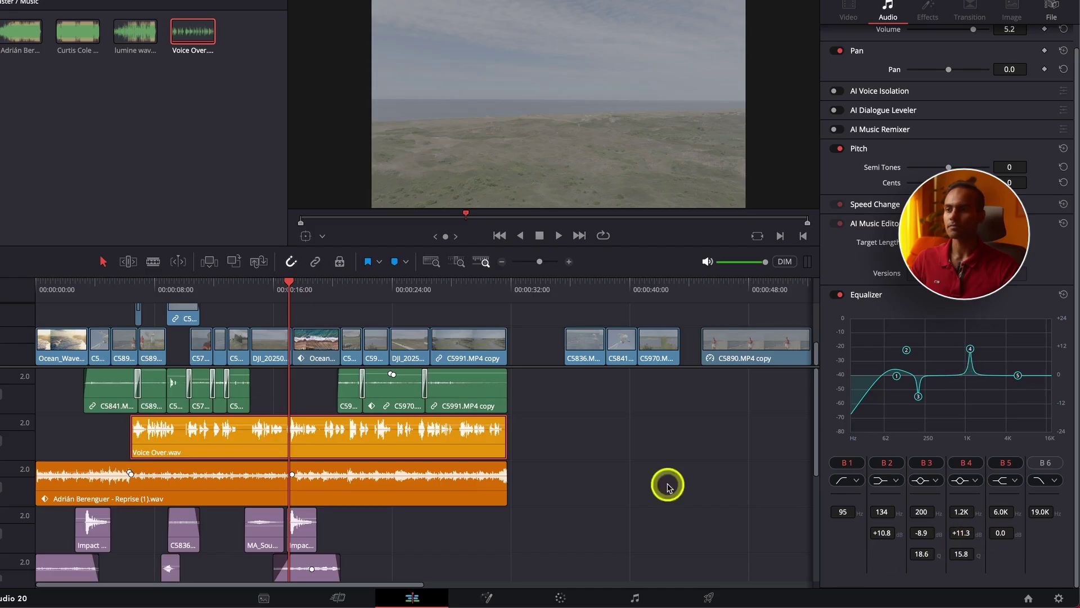
click(135, 292)
key(space)
drag(961, 354, 978, 302)
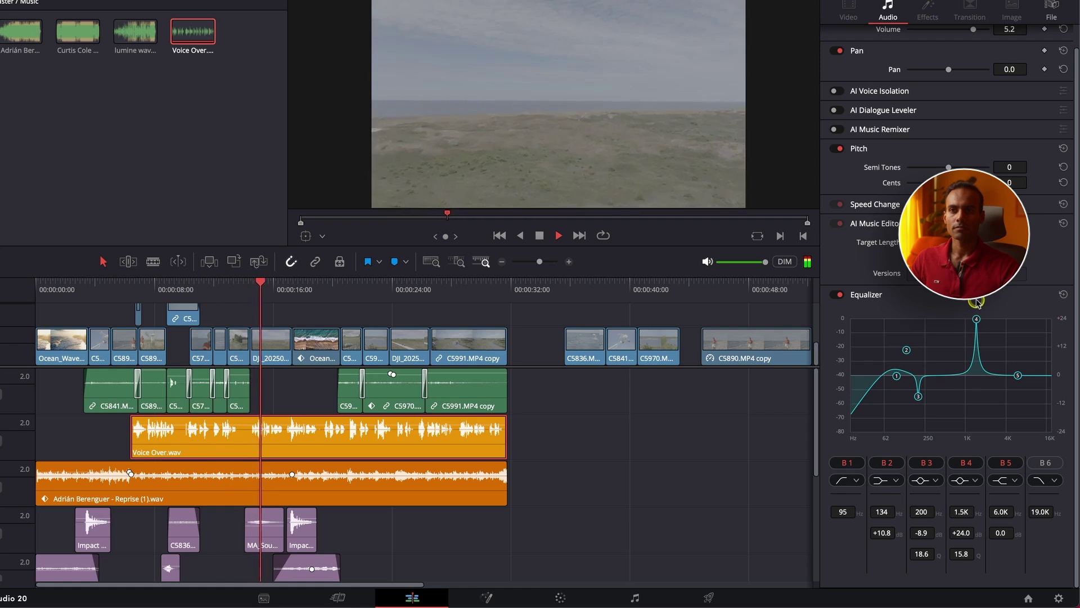
drag(978, 302, 975, 396)
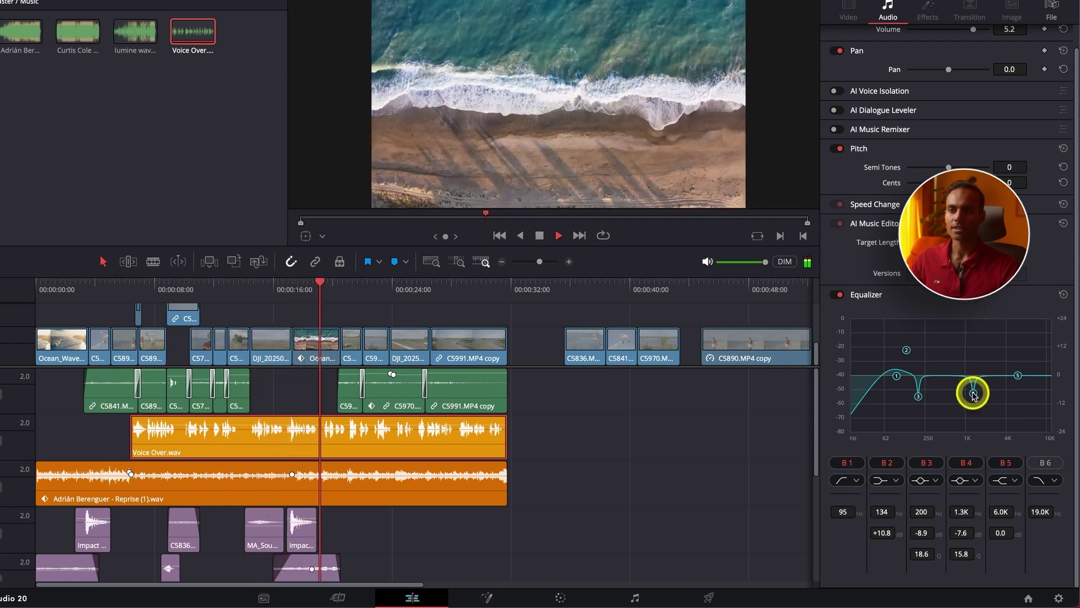
Replay the voice-over from its start and raise equalizer band 5 to +8.9 dB at 4.8 kHz.
click(128, 293)
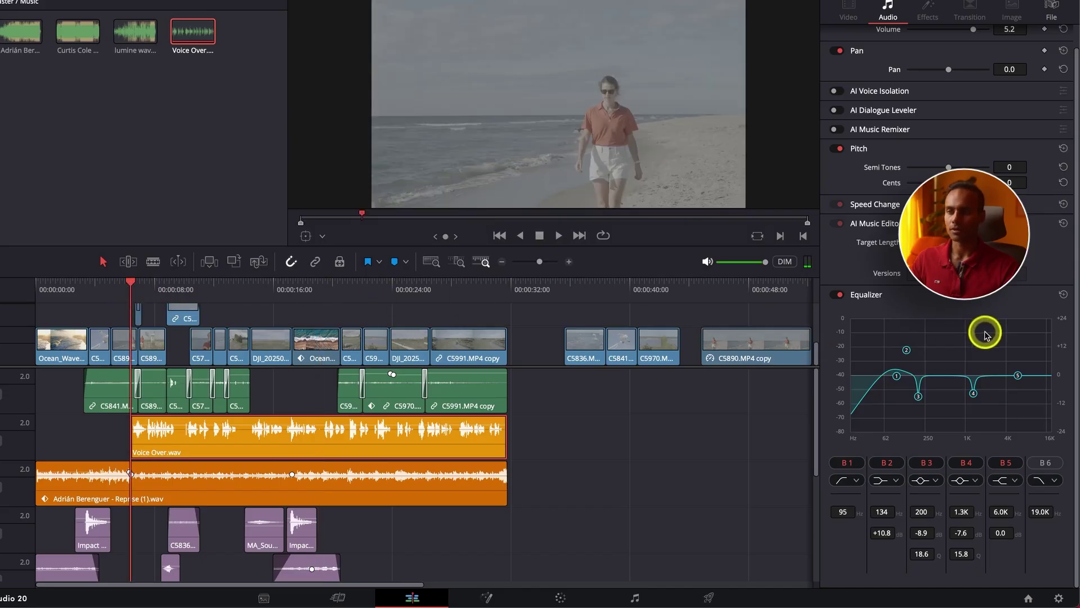
key(space)
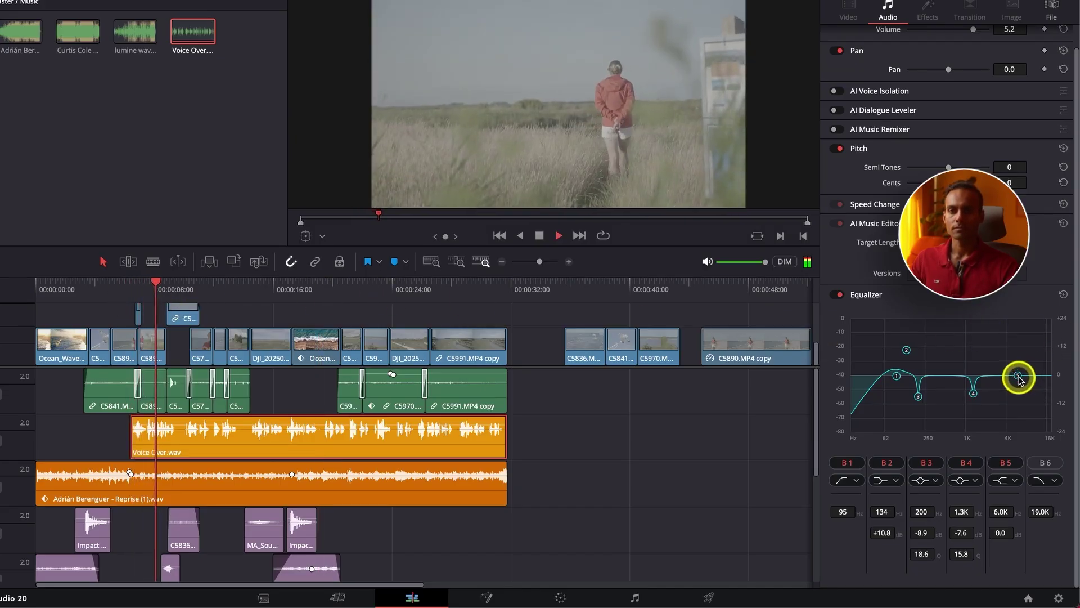
key(space)
drag(1020, 380, 1016, 377)
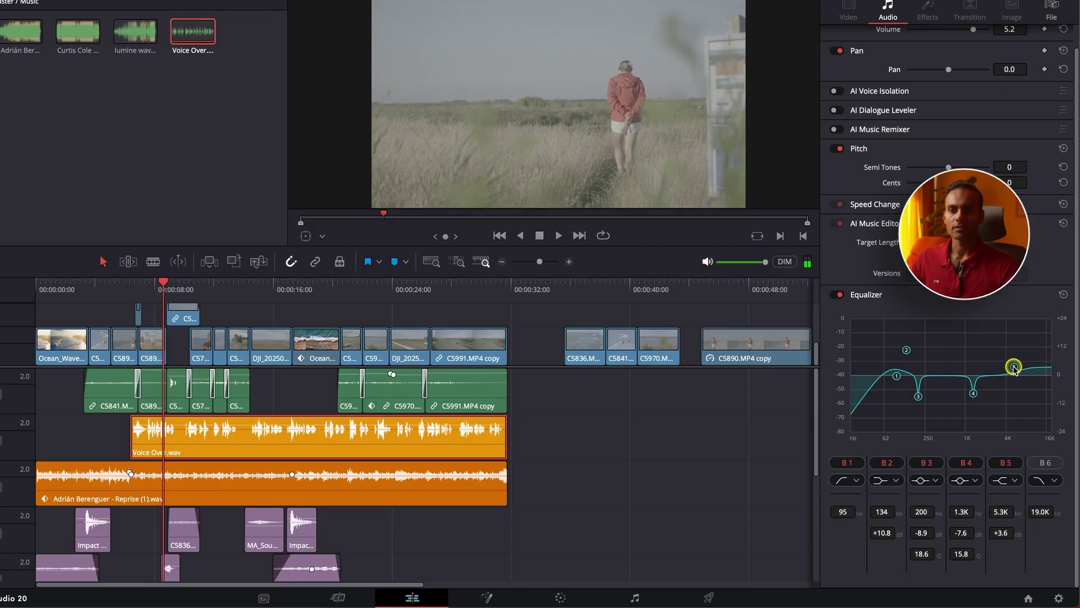
key(space)
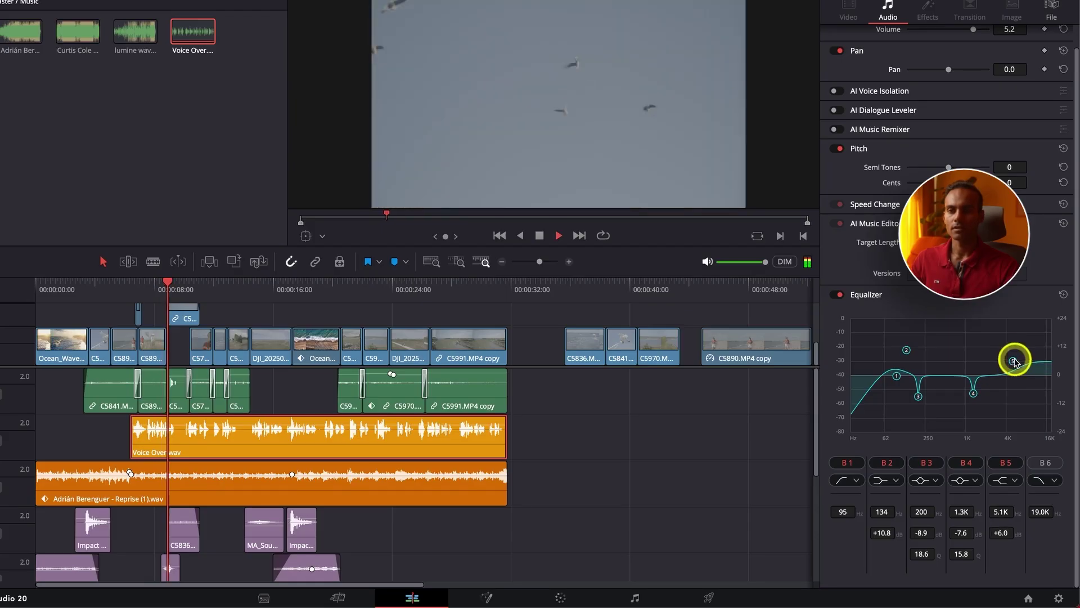
drag(1013, 362, 1011, 356)
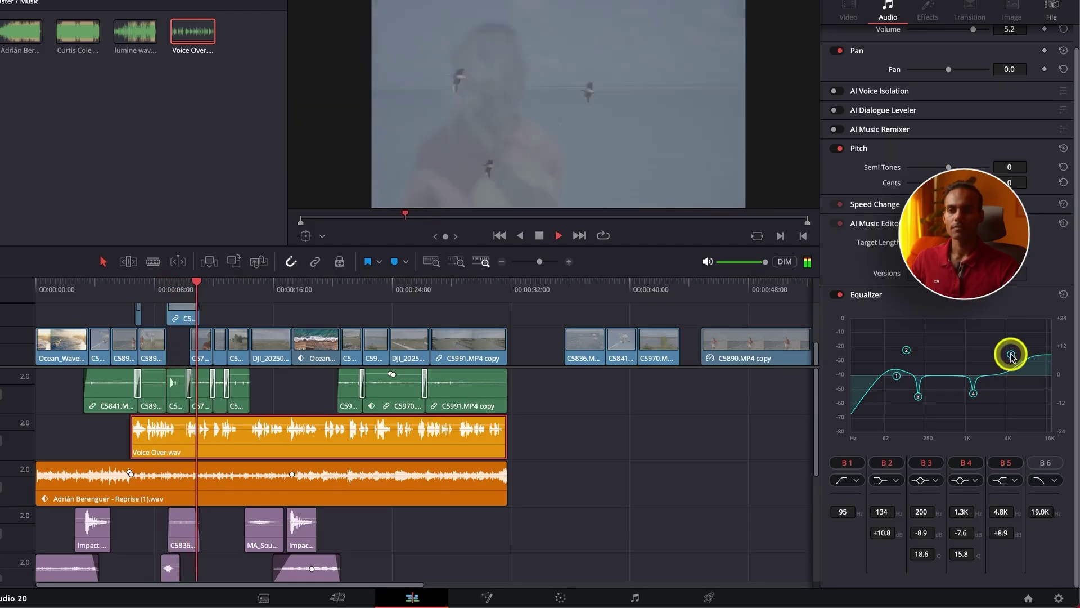
key(space)
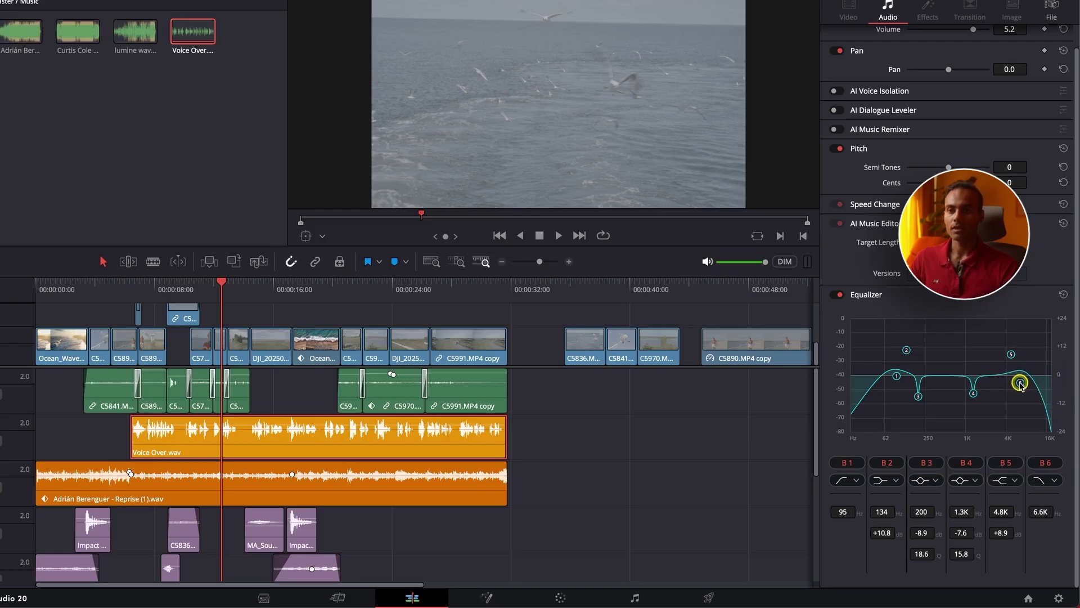
Replay the voice-over, set equalizer band 5 to +6.8 dB at 5.5 kHz, and set band 6's cutoff to 5.3 kHz.
click(120, 294)
key(space)
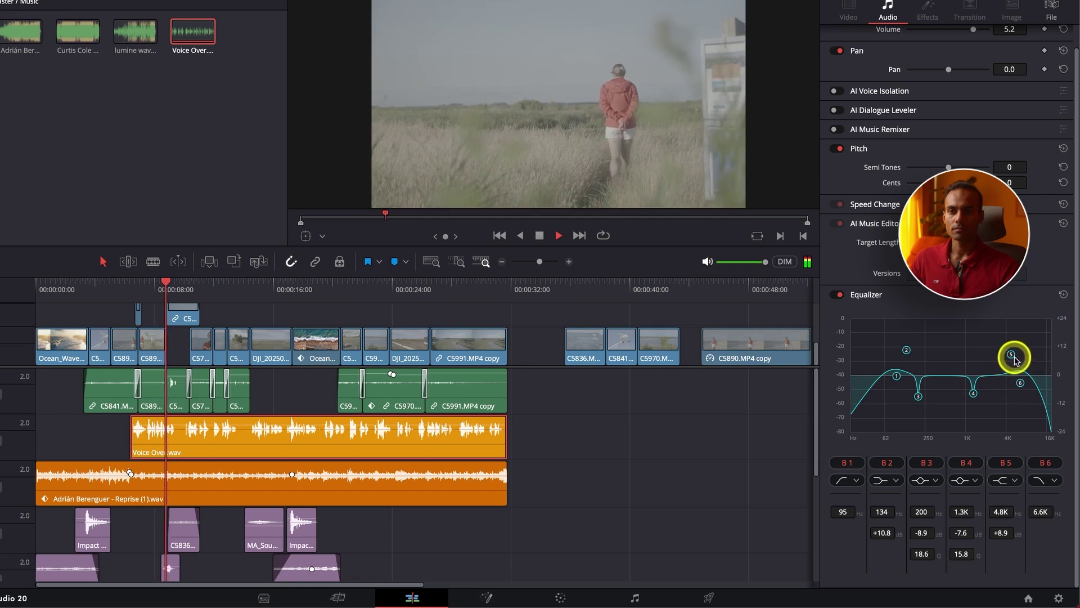
drag(1014, 360, 1014, 386)
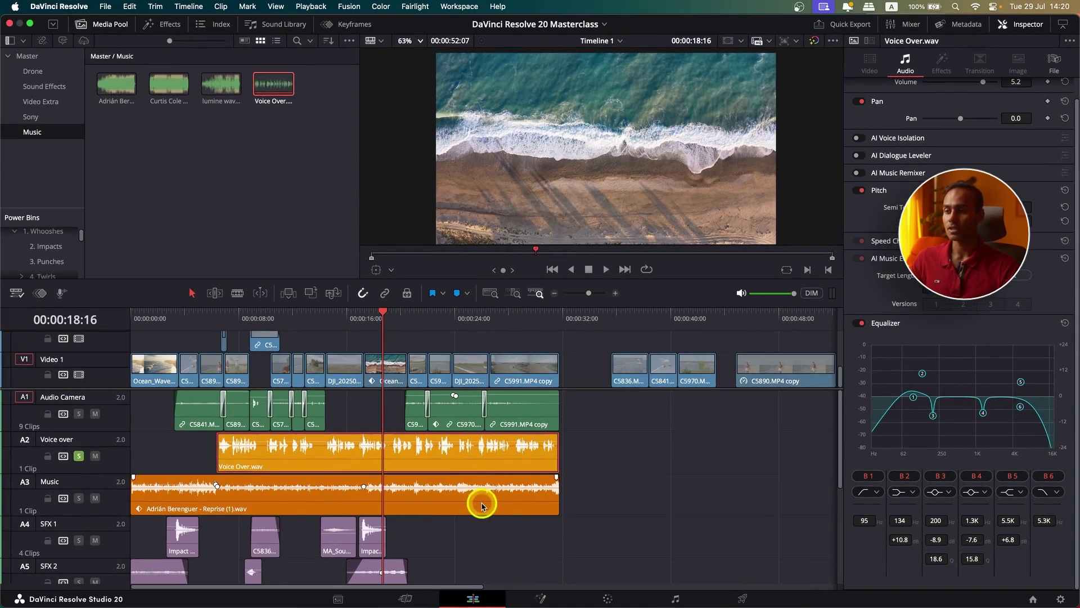
Paste the voice-over clip's Volume and Equalizer attributes onto the music clip, maintaining keyframe timing.
click(422, 494)
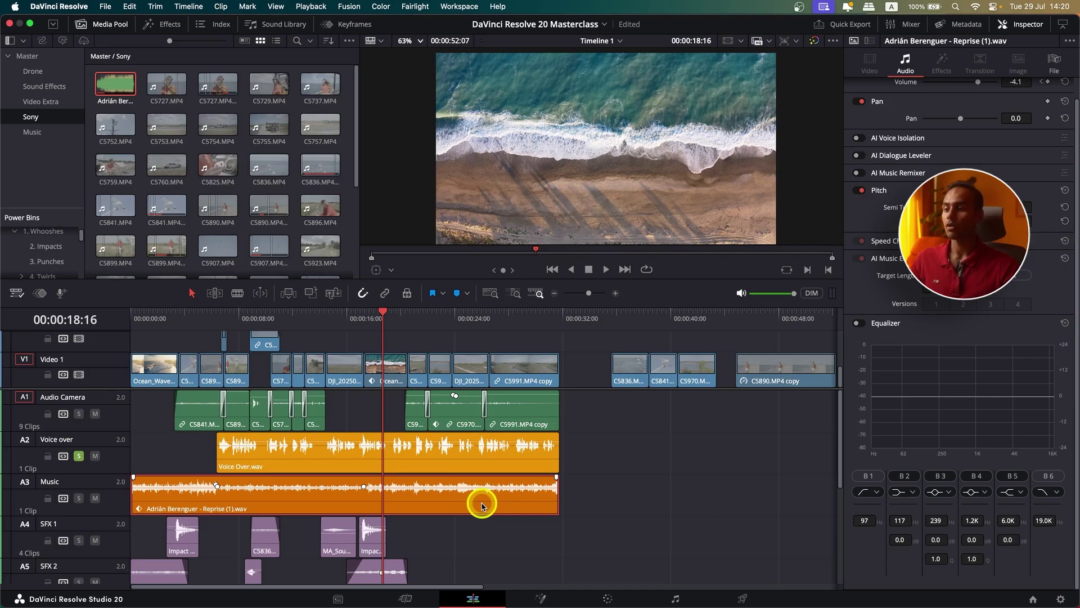
key(alt+v)
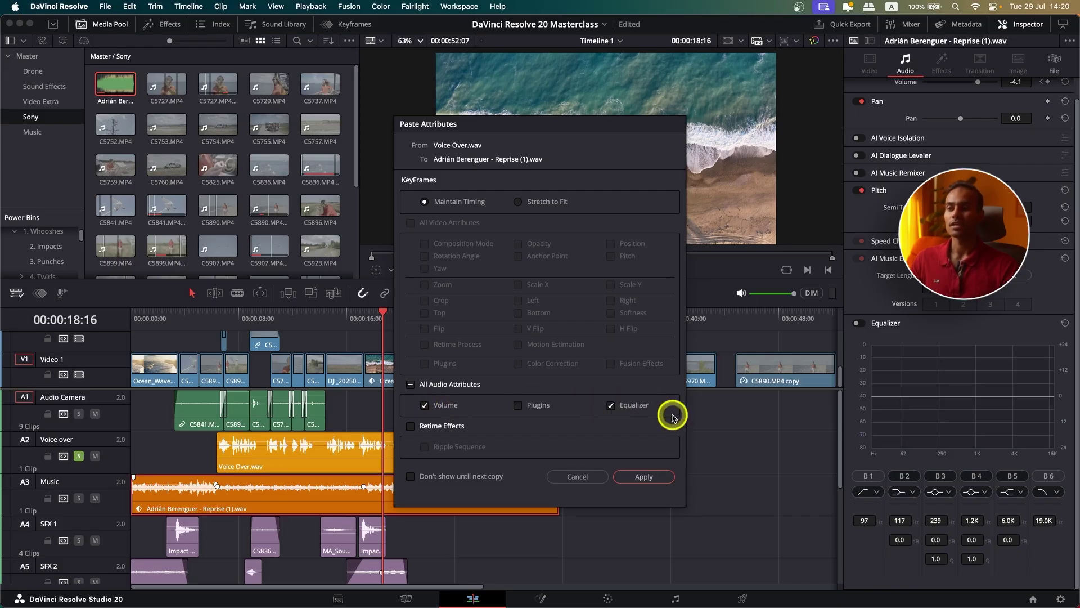
click(663, 476)
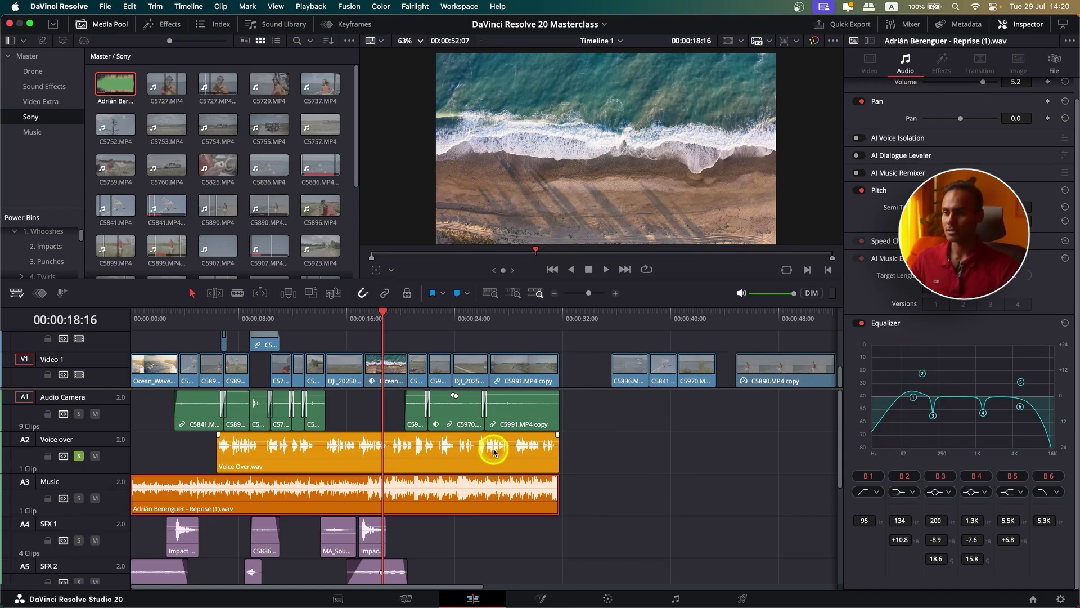
Undo the attributes pasted onto the music clip.
key(super+z)
click(624, 460)
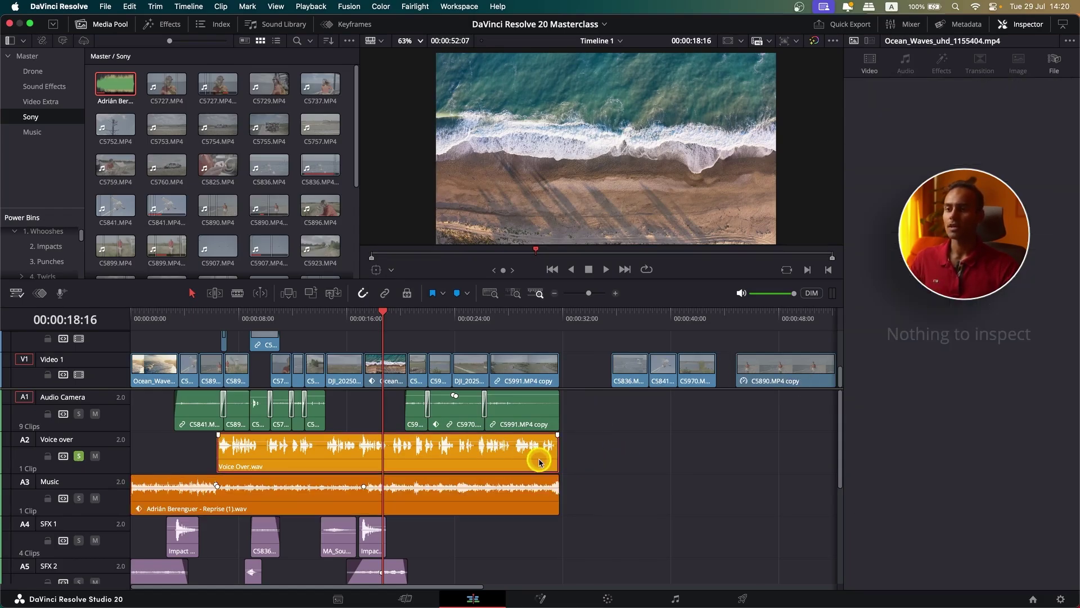
key(super+z)
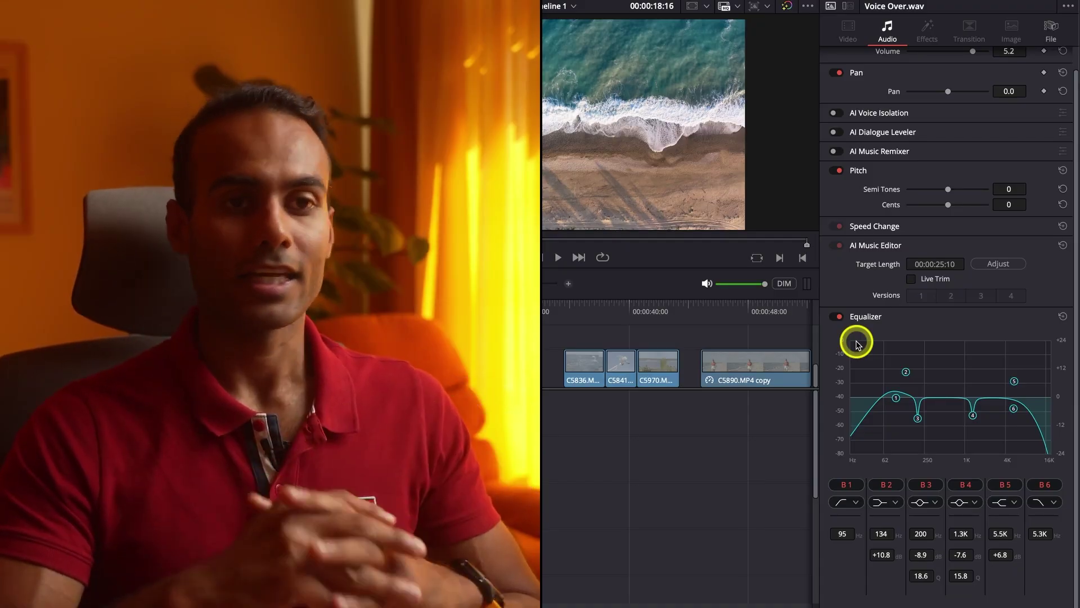
Reset the voice-over clip's equalizer to its defaults and deselect the clip.
click(1062, 317)
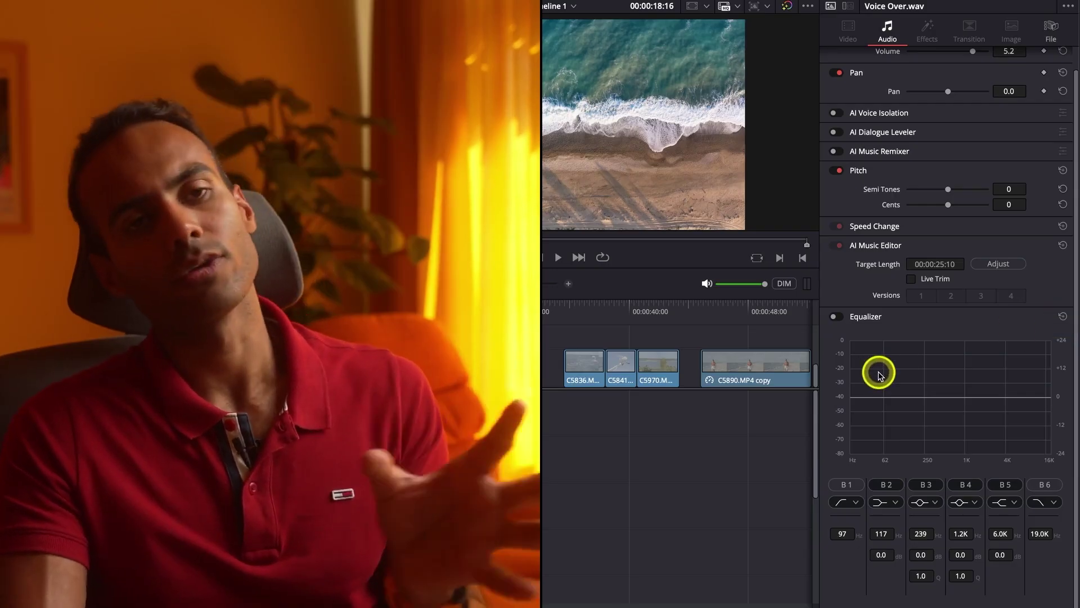
scroll(882, 376, up, 1)
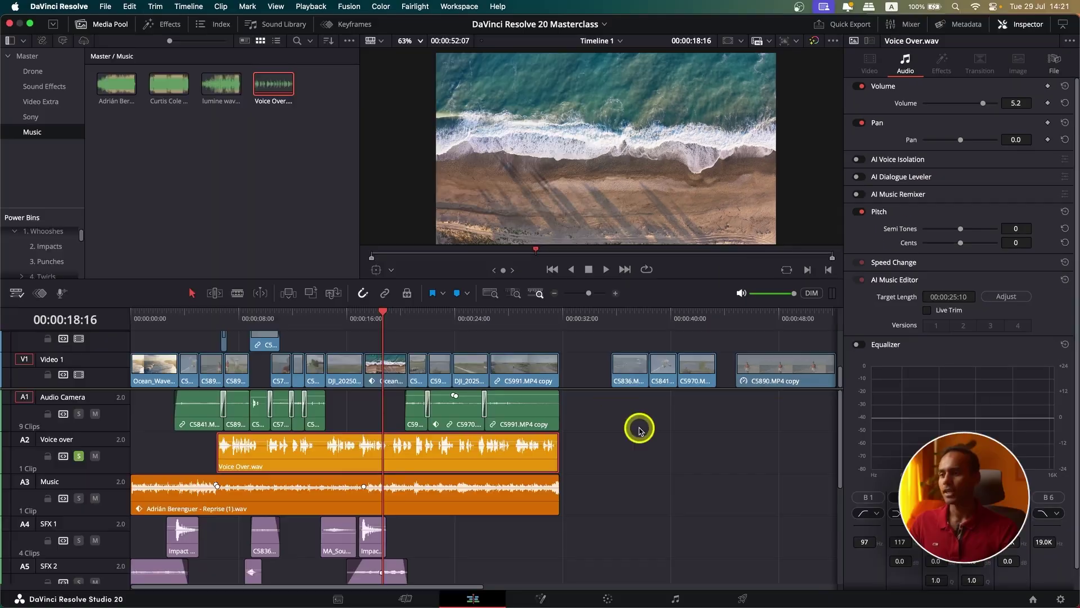
click(581, 463)
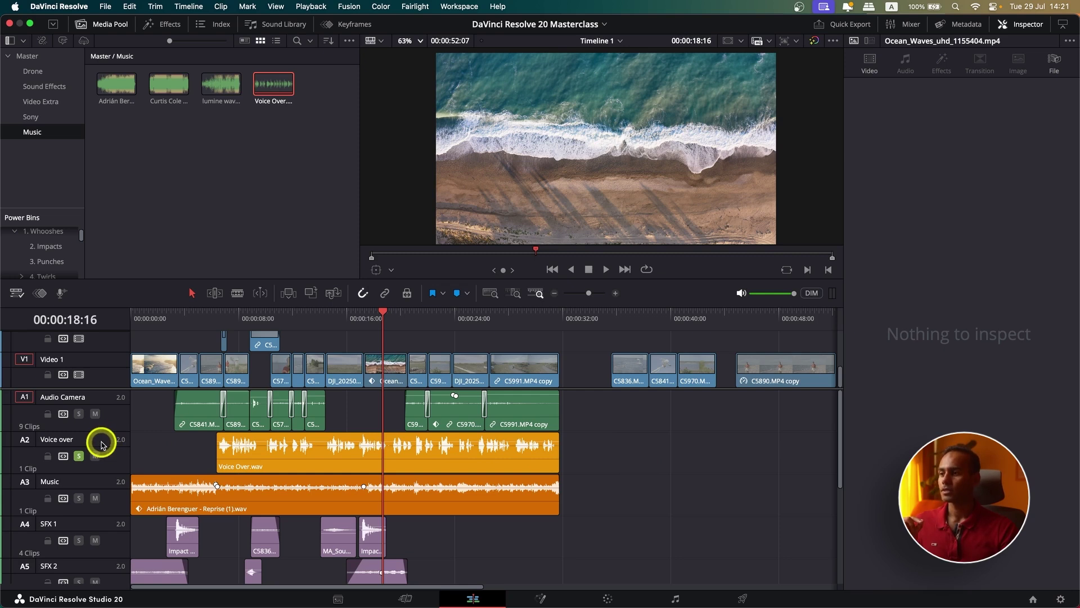
Compare the clip-level audio controls of the voice-over and C5991.MP4 clips with the Voice over track's track-level controls.
click(289, 454)
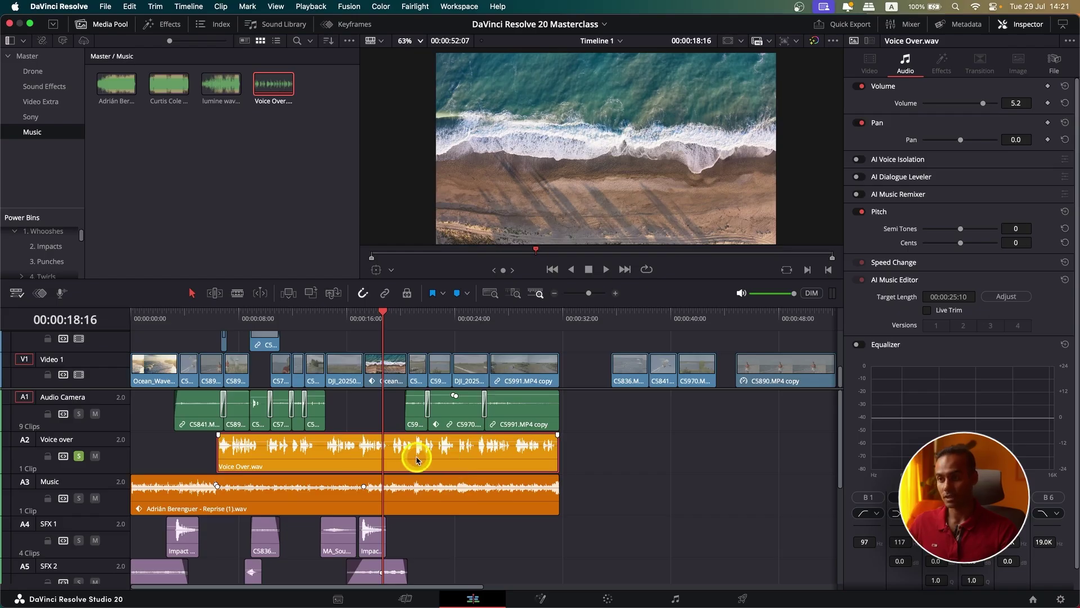
click(529, 413)
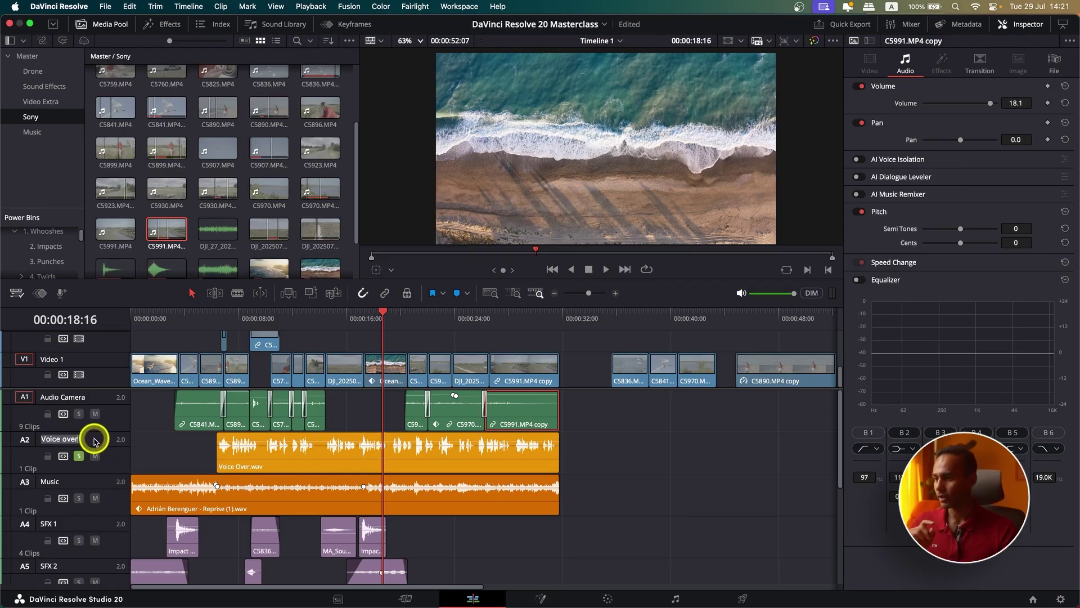
click(111, 467)
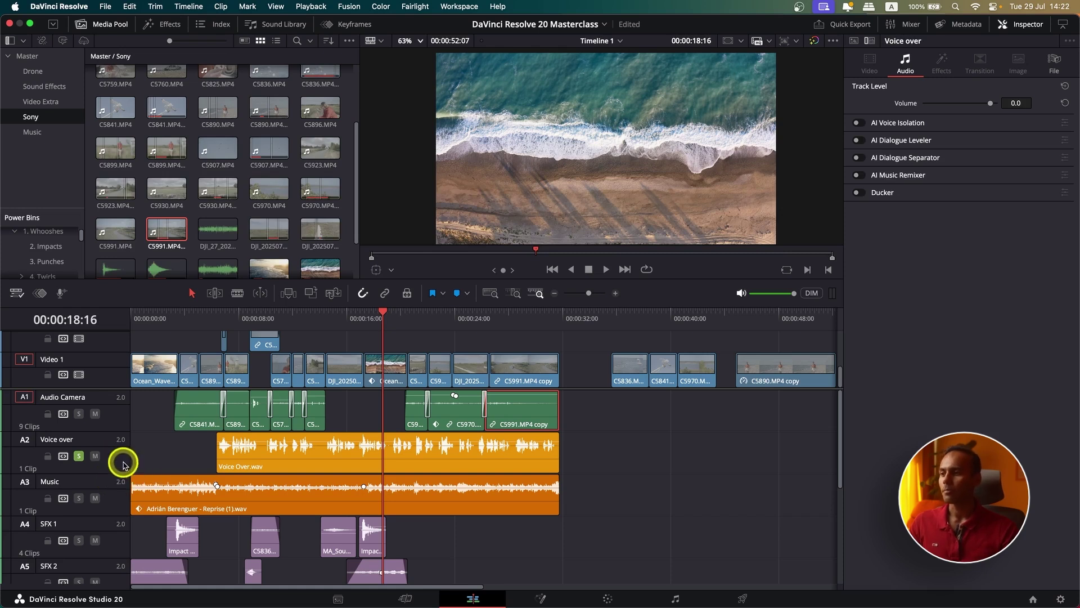
Select the Music track and enable its Ducker.
click(118, 504)
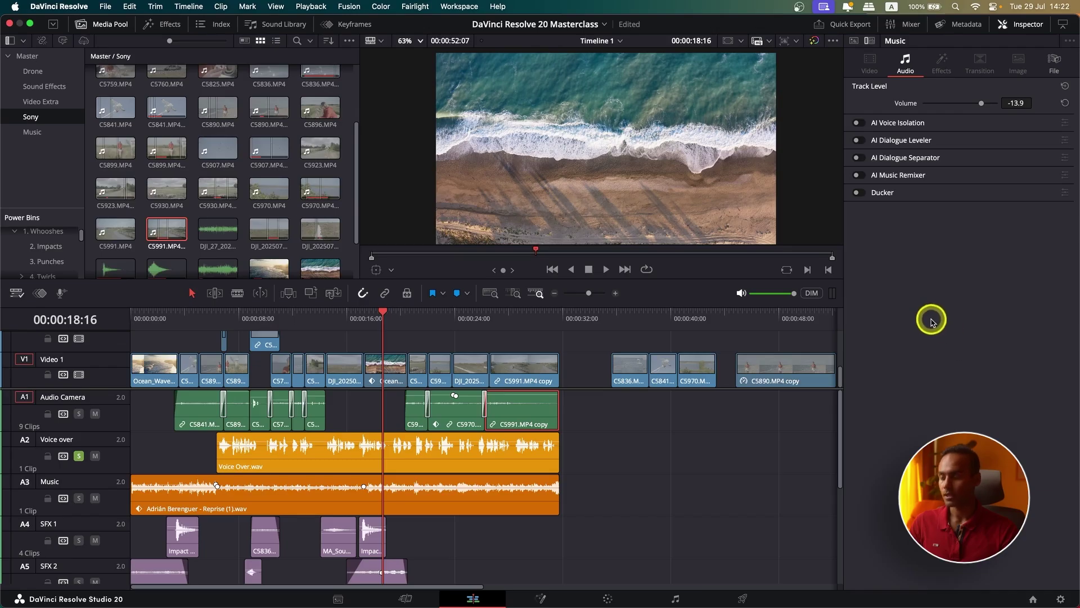
click(860, 193)
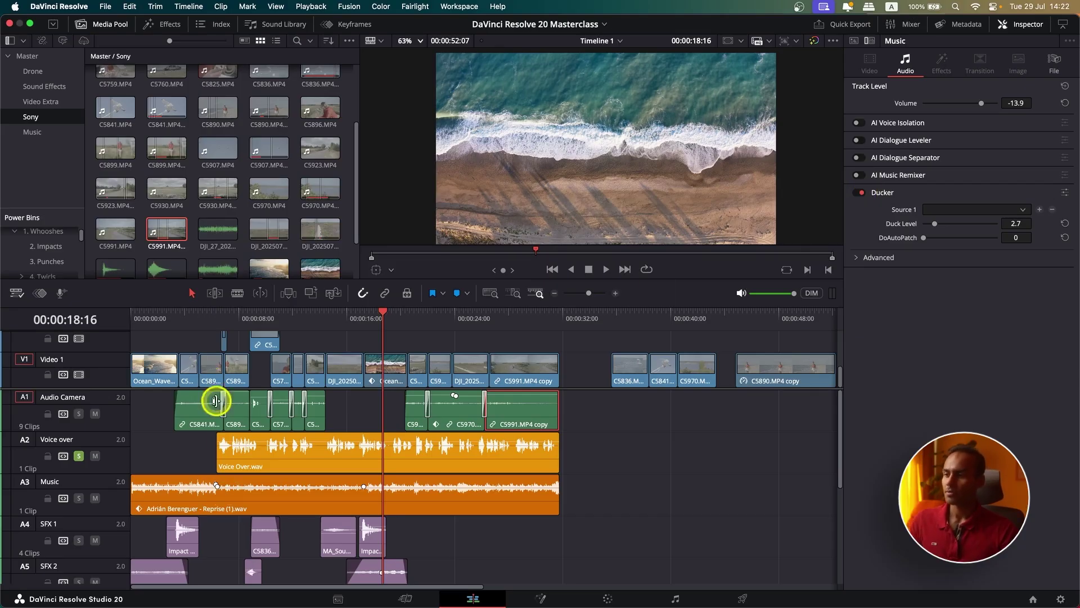
Examine the music clip's volume keyframes where the voice-over starts, around 00:00:06:00, and return to the full timeline.
click(228, 366)
key(super+equal)
key(super+equal)
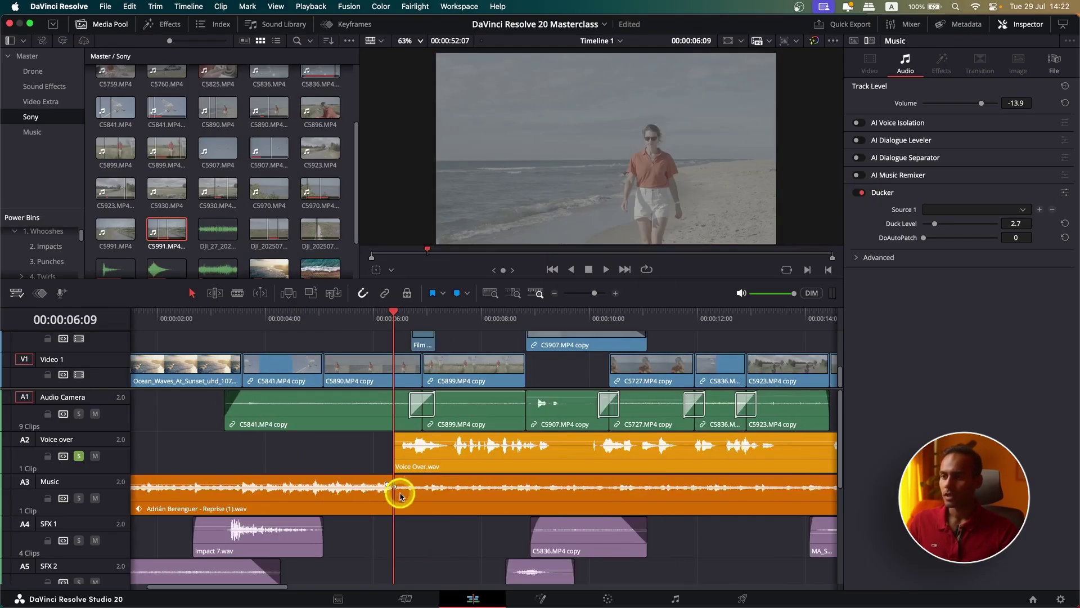
click(398, 489)
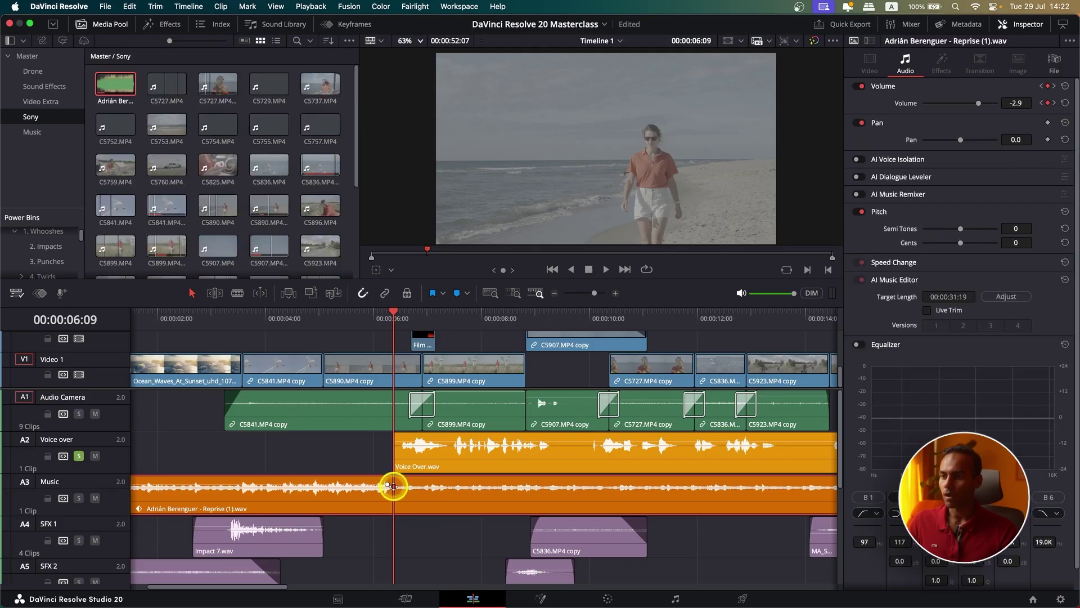
scroll(418, 494, up, 2)
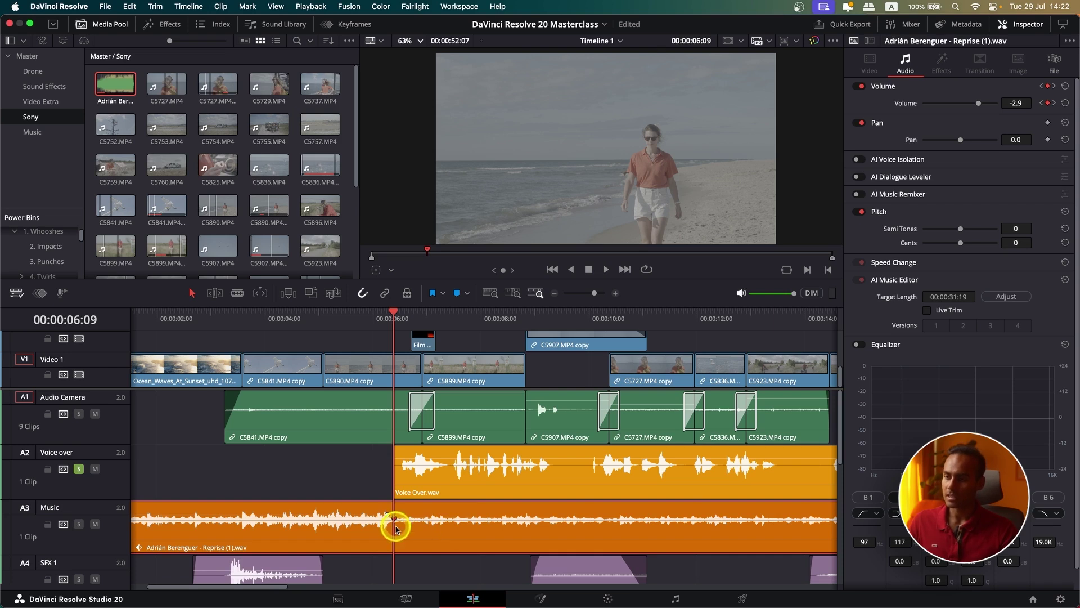
scroll(444, 528, up, 5)
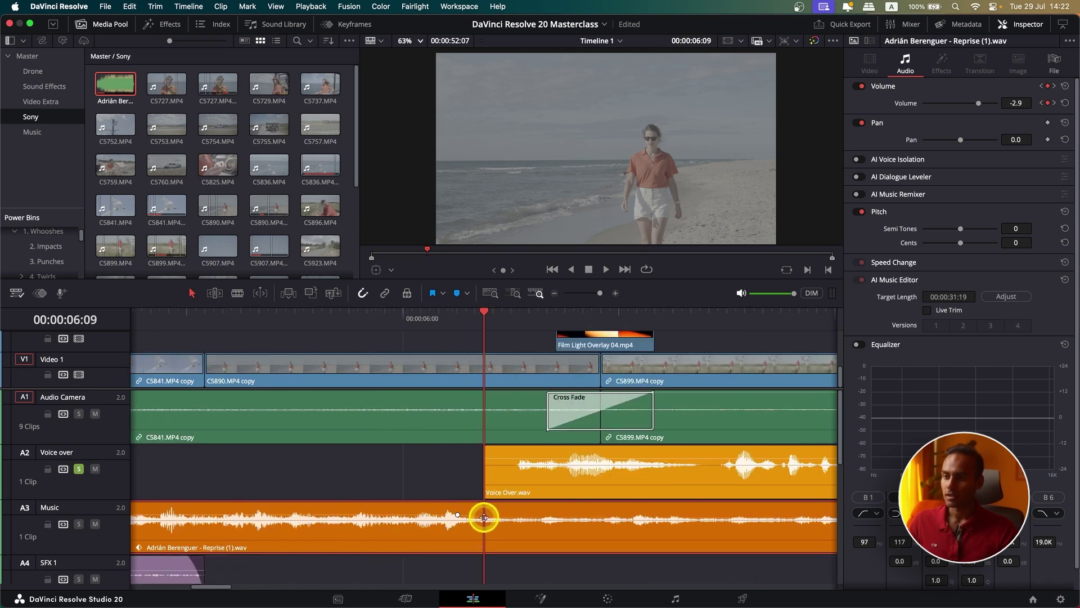
click(403, 314)
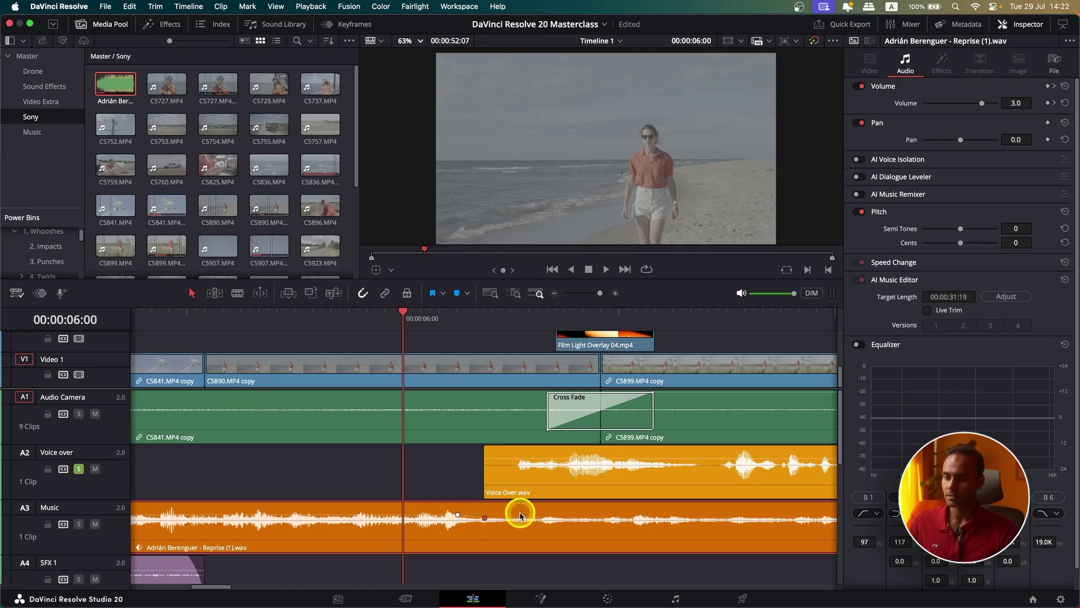
scroll(684, 514, down, 5)
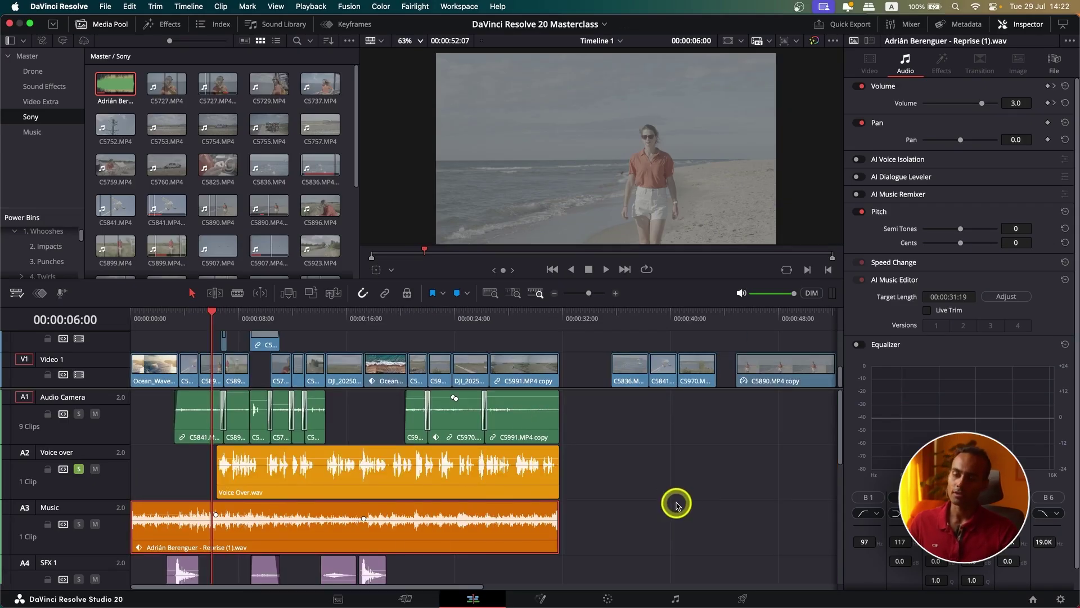
Reselect the Music track and set its Ducker's Source 1 to Audio Camera.
click(104, 510)
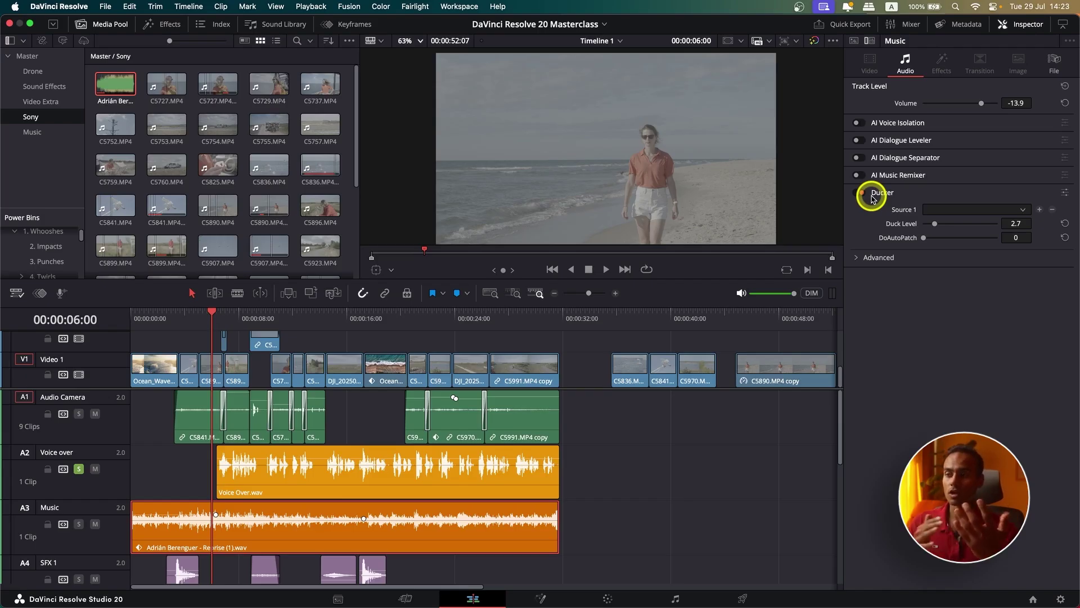
click(402, 536)
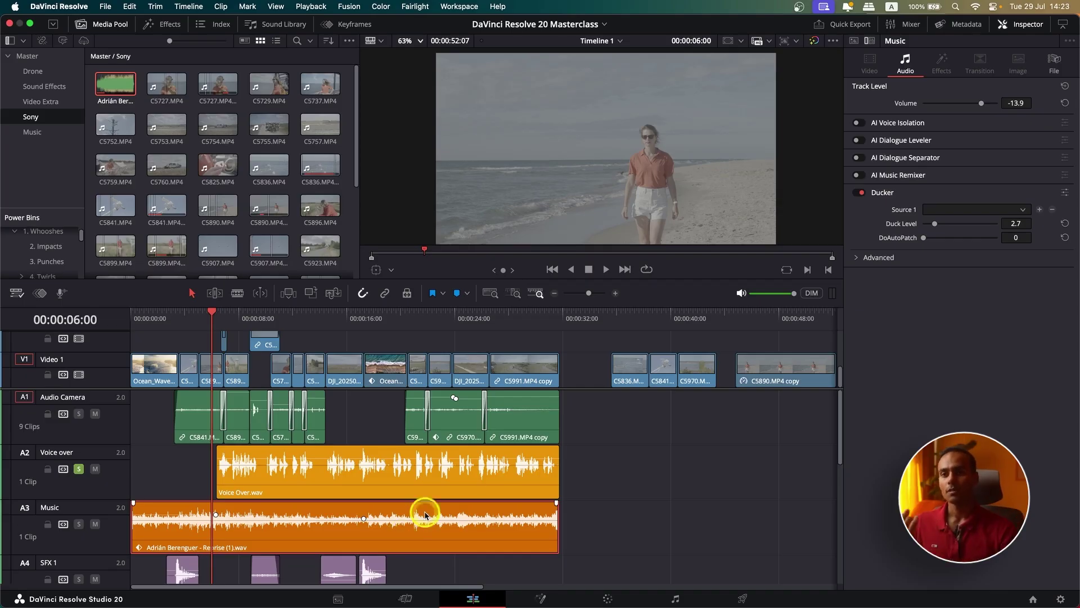
click(946, 212)
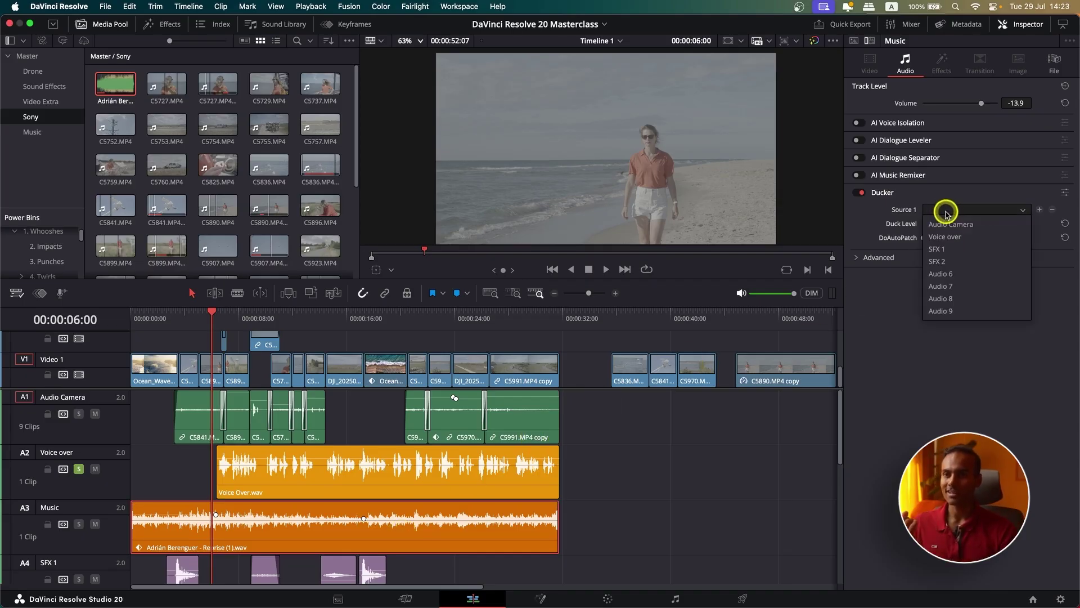
click(949, 213)
click(951, 214)
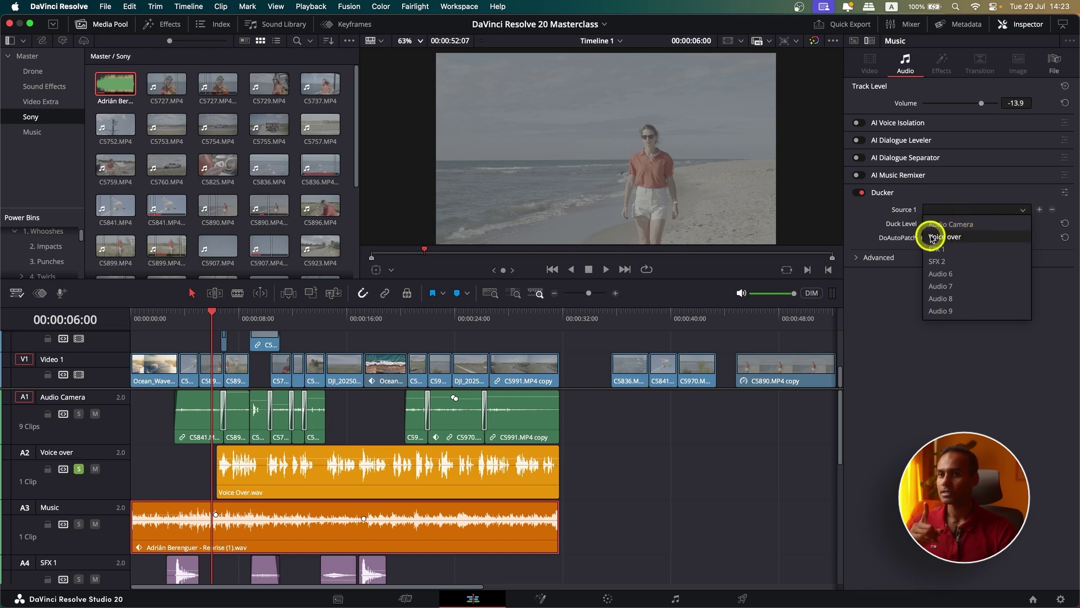
click(949, 224)
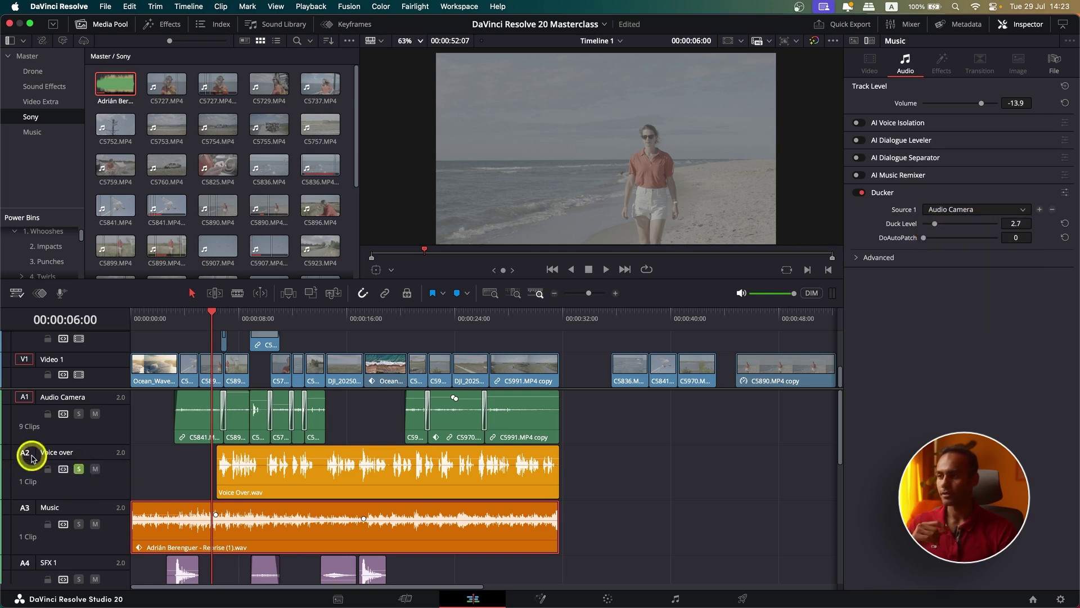
Add a second source to the Music track's Ducker and set it to Voice over.
click(1040, 210)
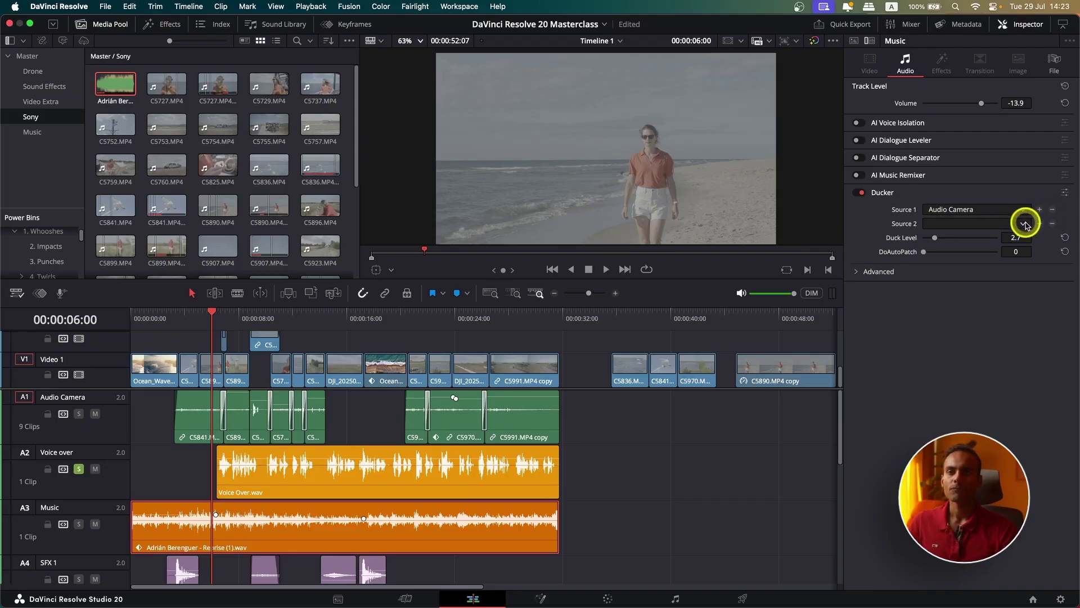
click(954, 222)
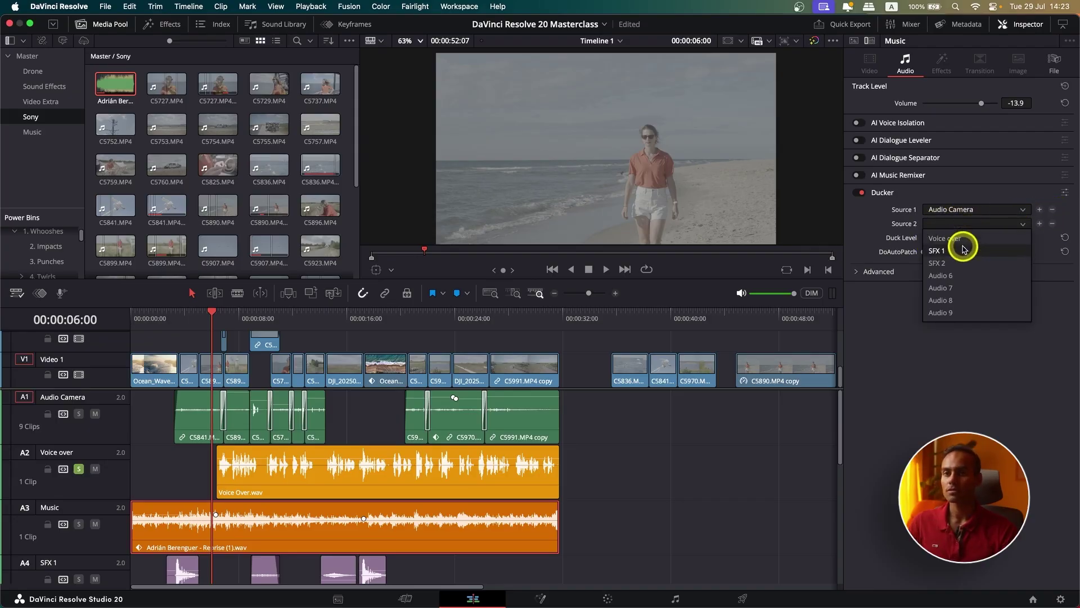
click(963, 242)
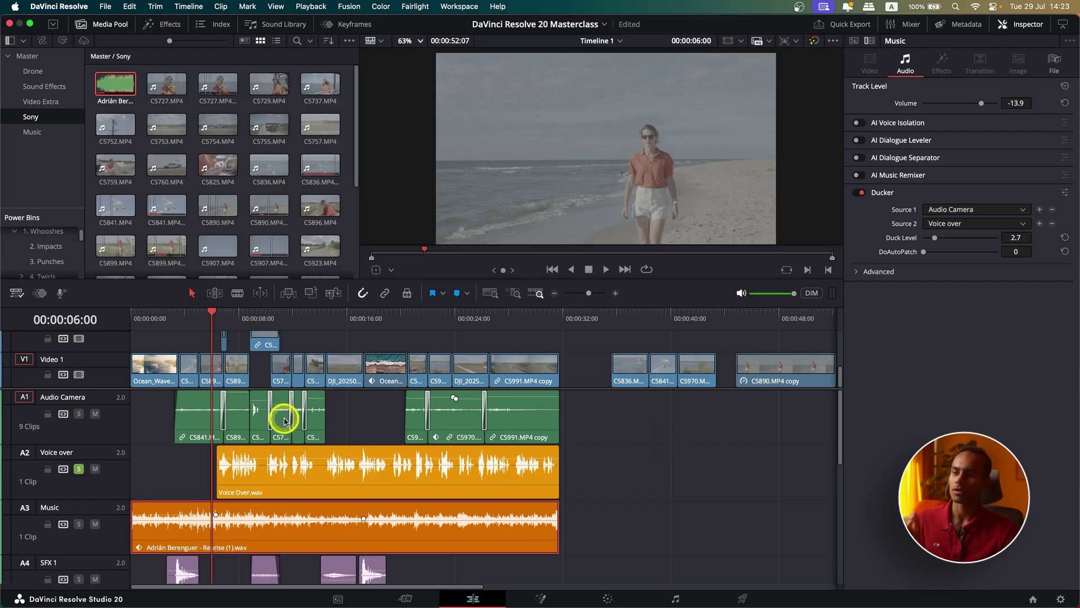
Take the Voice over track out of solo and play the timeline from the start to hear the Music track's ducking.
key(Home)
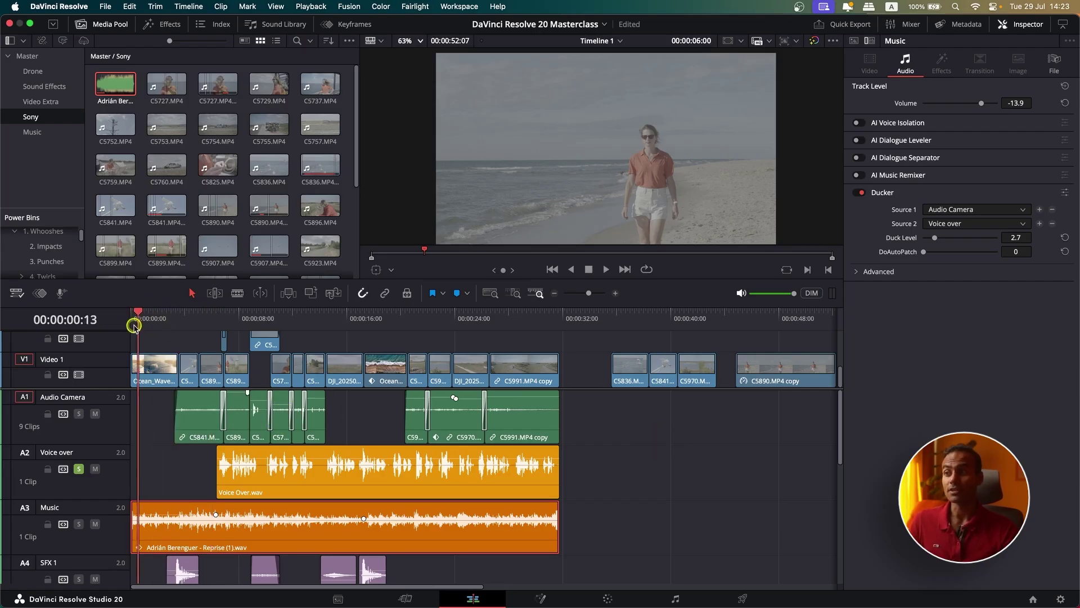
key(space)
key(XF86AudioRaiseVolume)
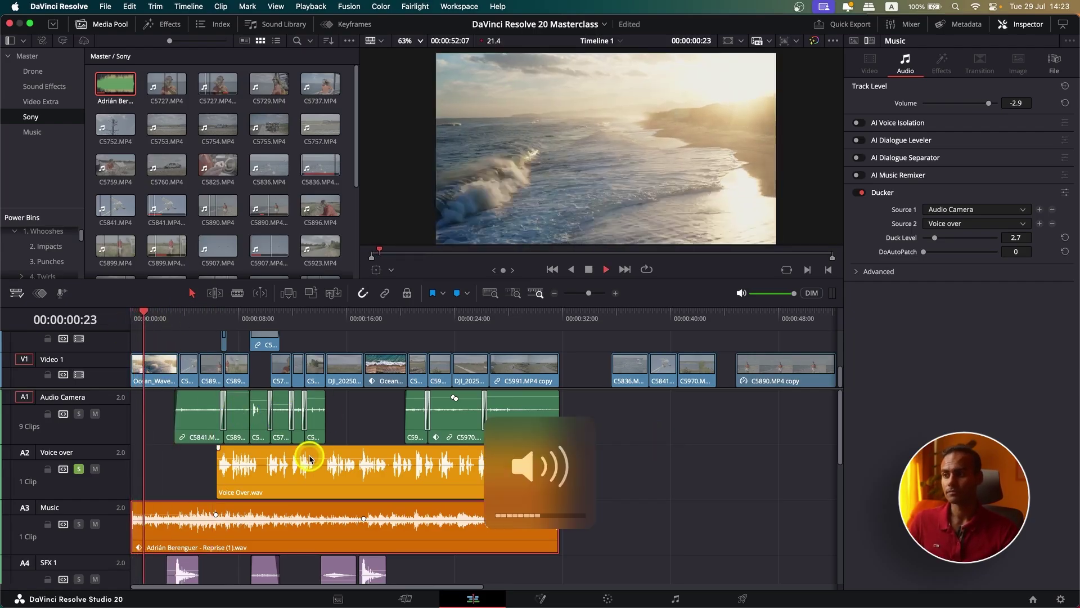
key(space)
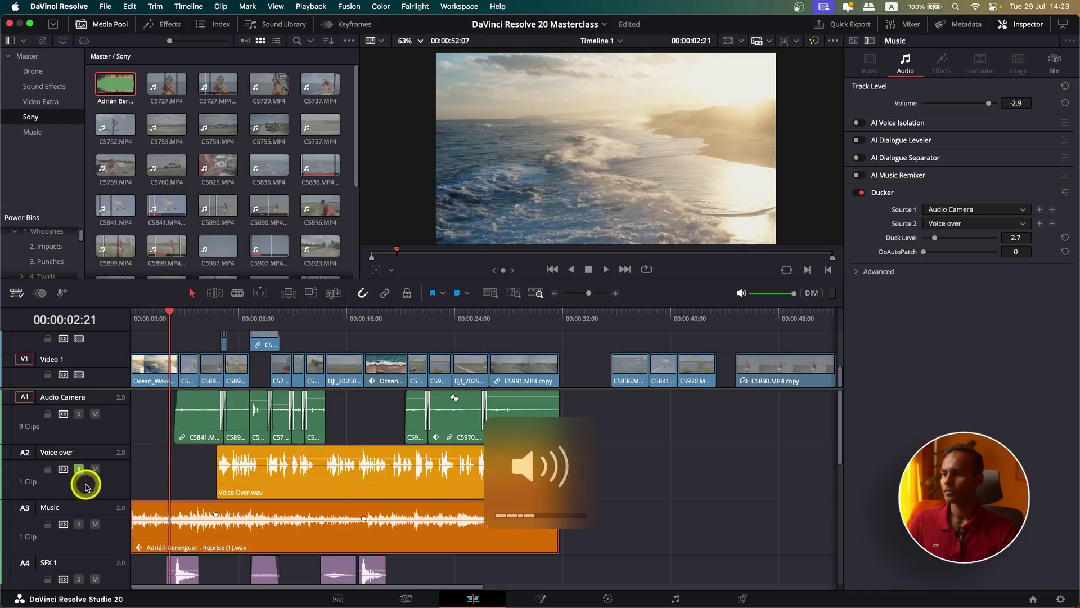
click(79, 468)
key(Home)
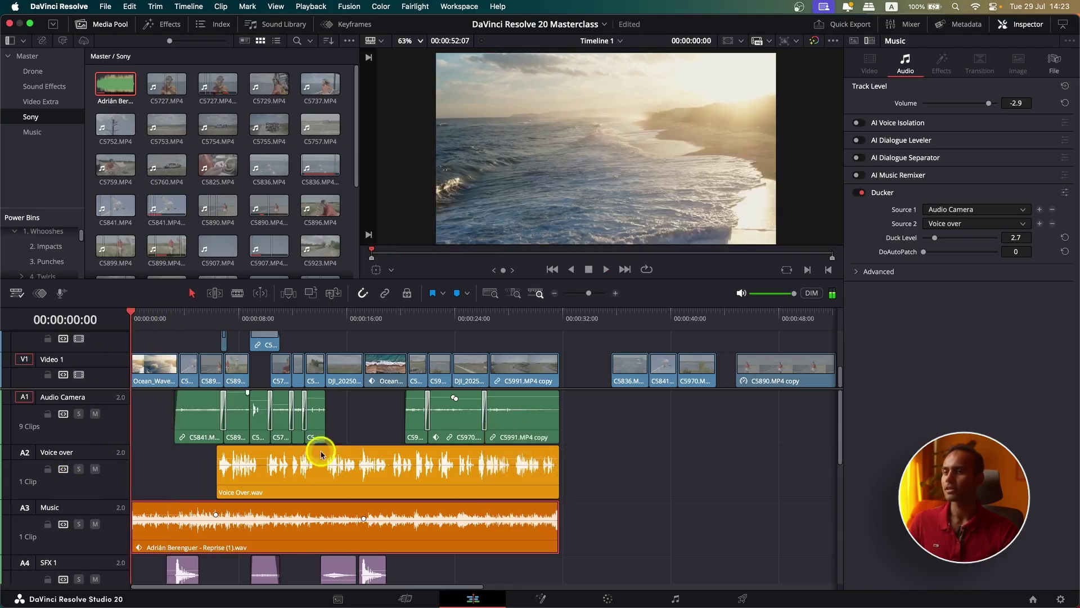
key(space)
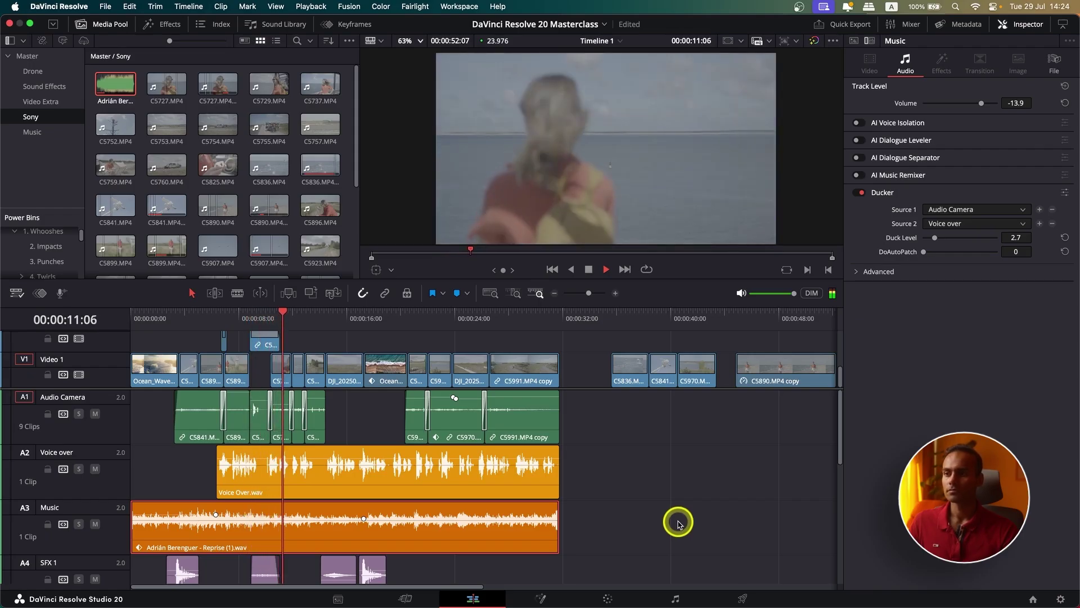
Disable the Music track's Ducker, remove the music clip's volume keyframe near 00:00:17, and play from before the voice-over starts.
click(859, 192)
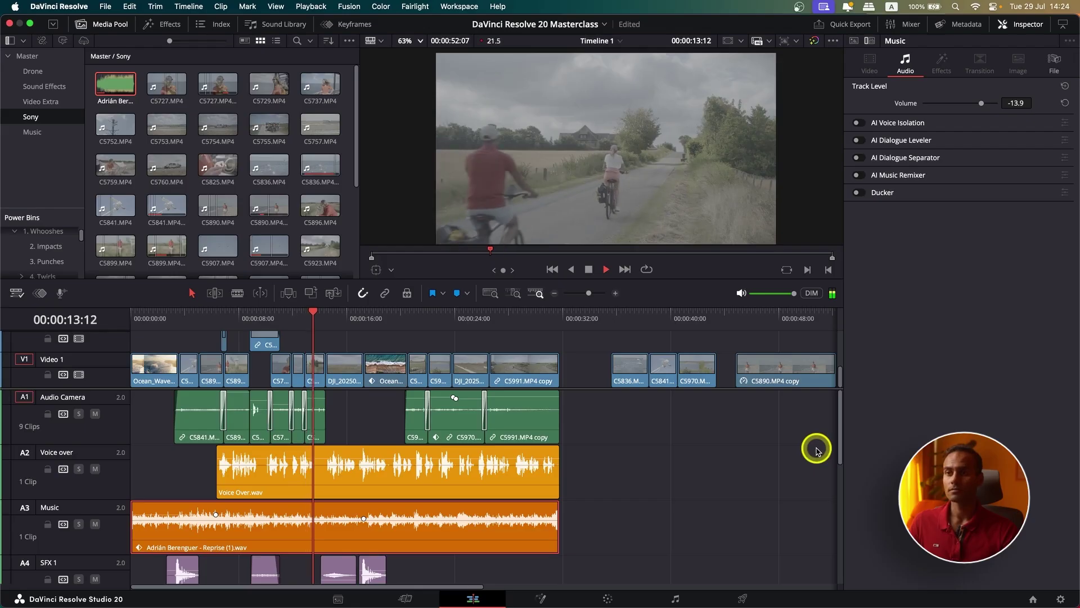
click(368, 522)
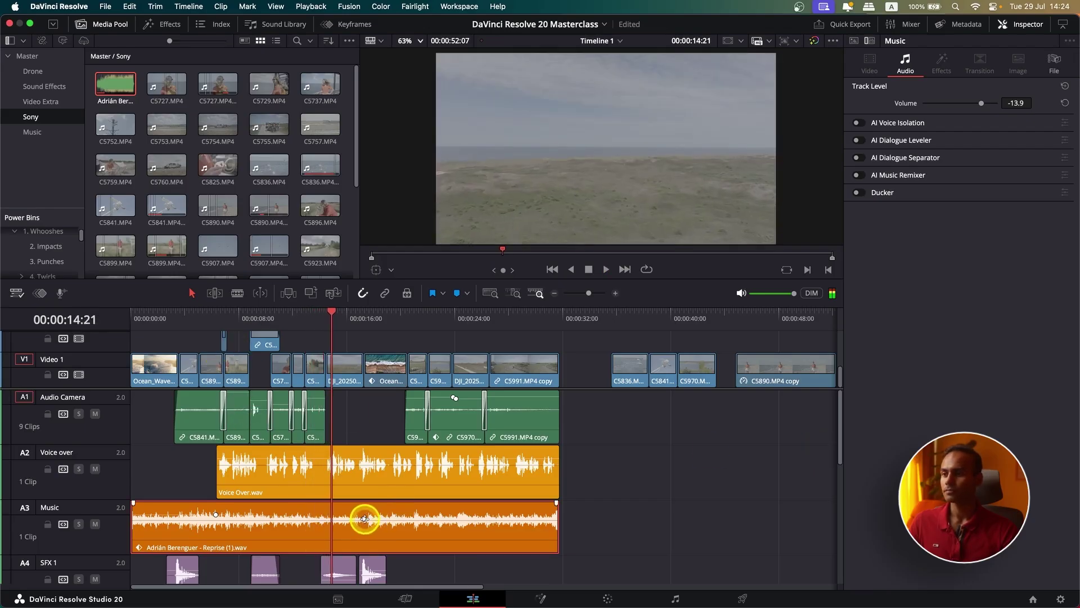
click(365, 518)
click(208, 319)
key(space)
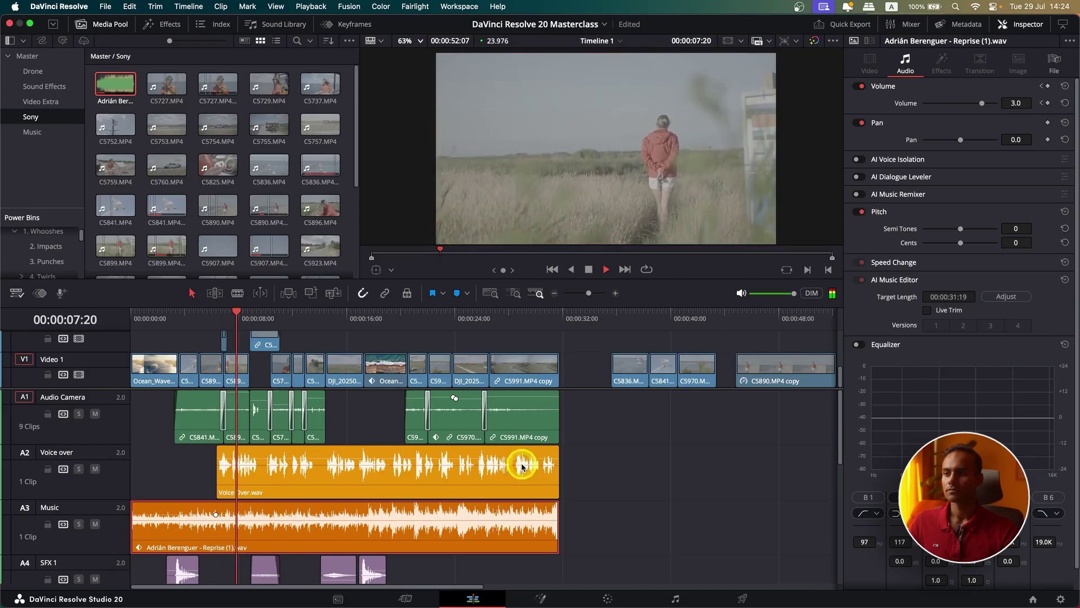
Re-enable the Music track's Ducker and play from 00:00:05:02 to hear the music under the voice-over.
click(96, 535)
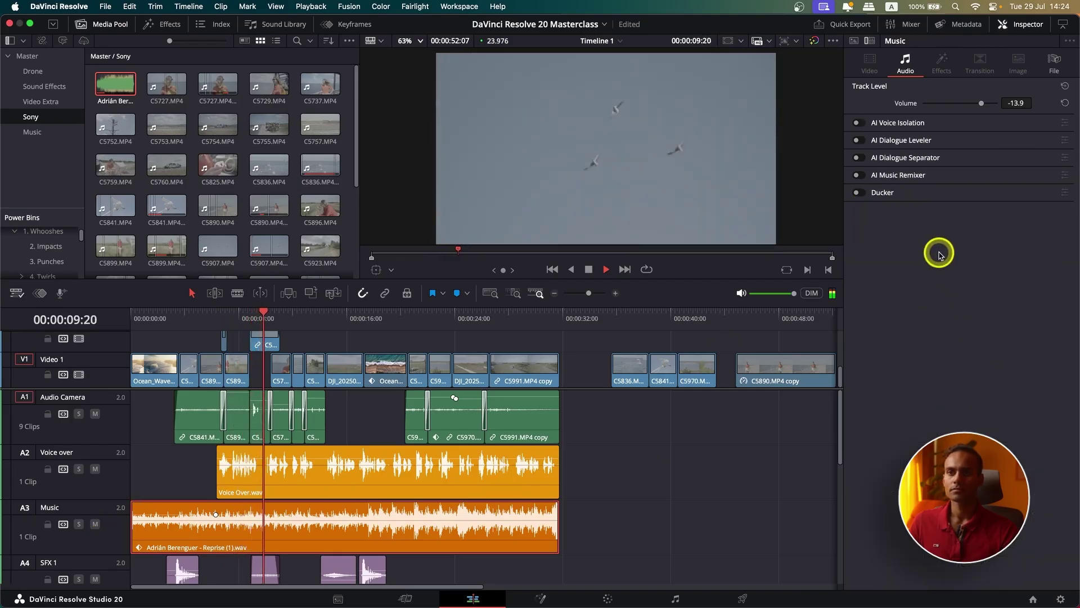
key(space)
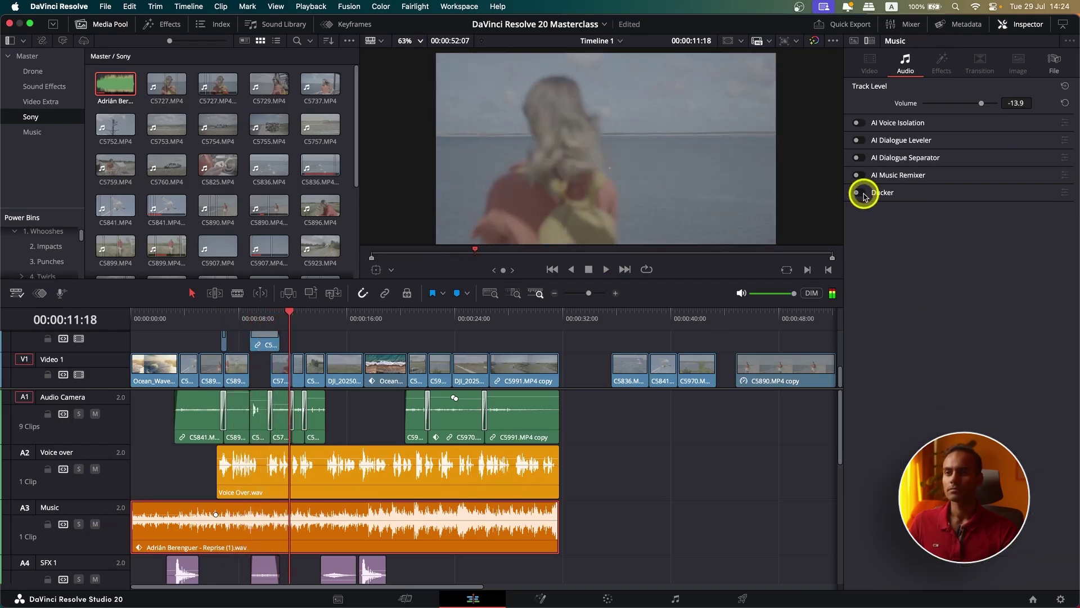
click(862, 193)
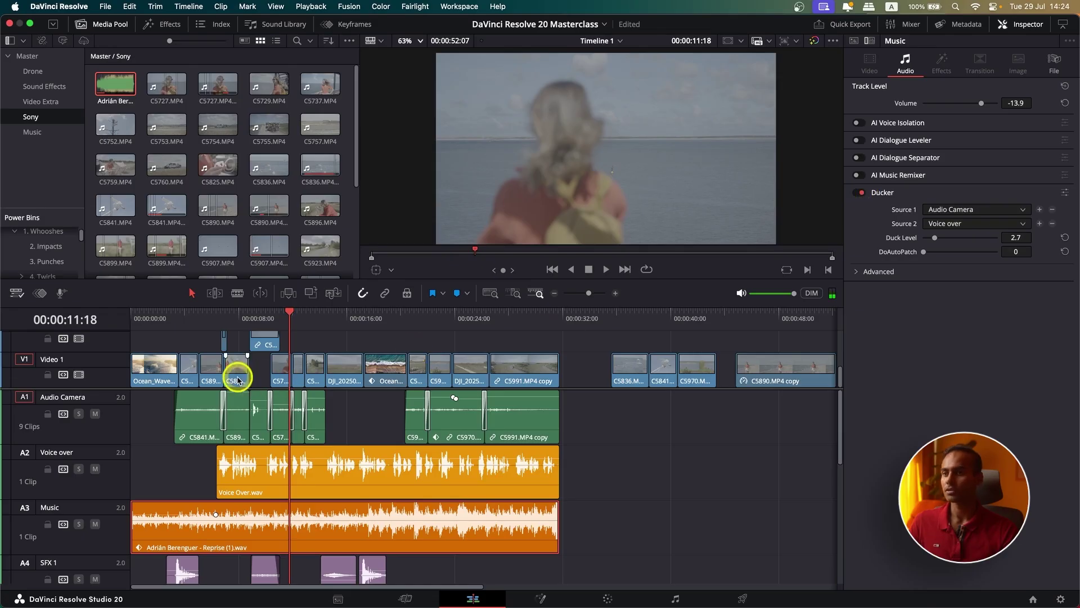
click(200, 318)
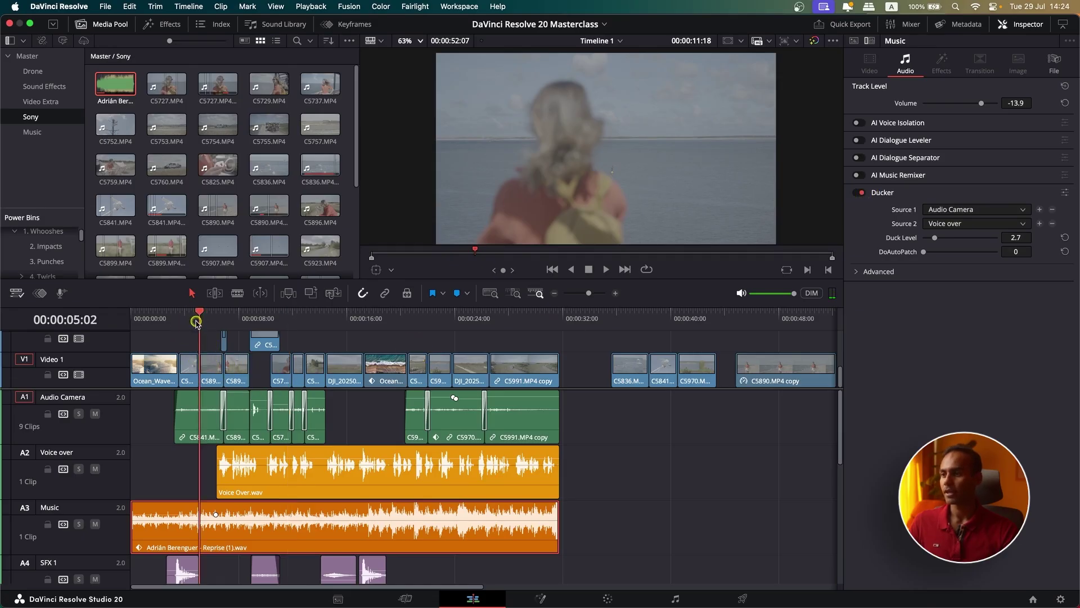
key(space)
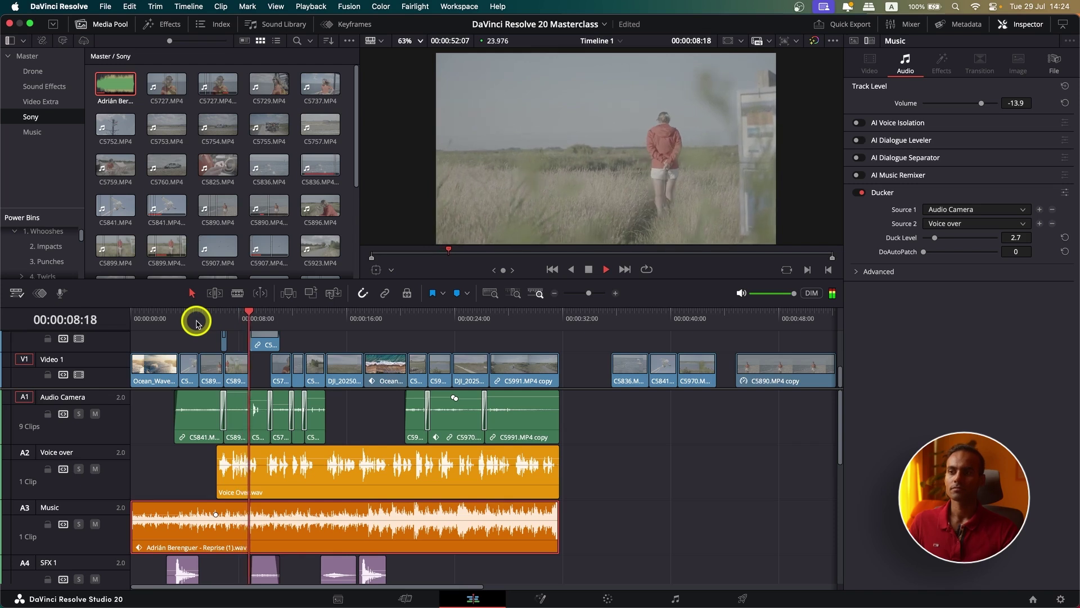
key(space)
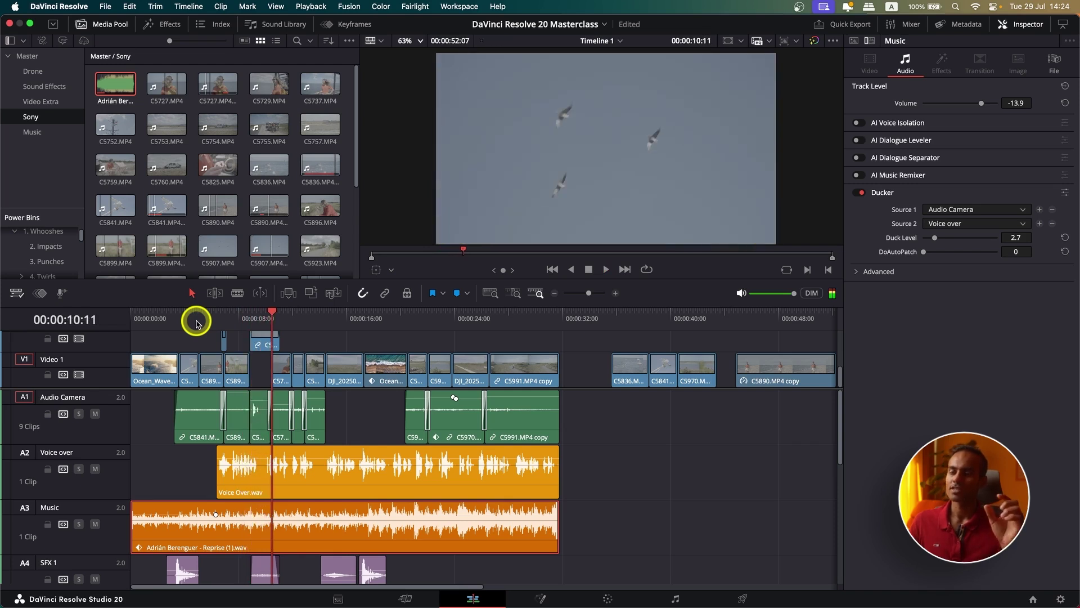
Try a Duck Level of 7.4 on the Music track, set it to 2.2, and play back both settings.
click(415, 529)
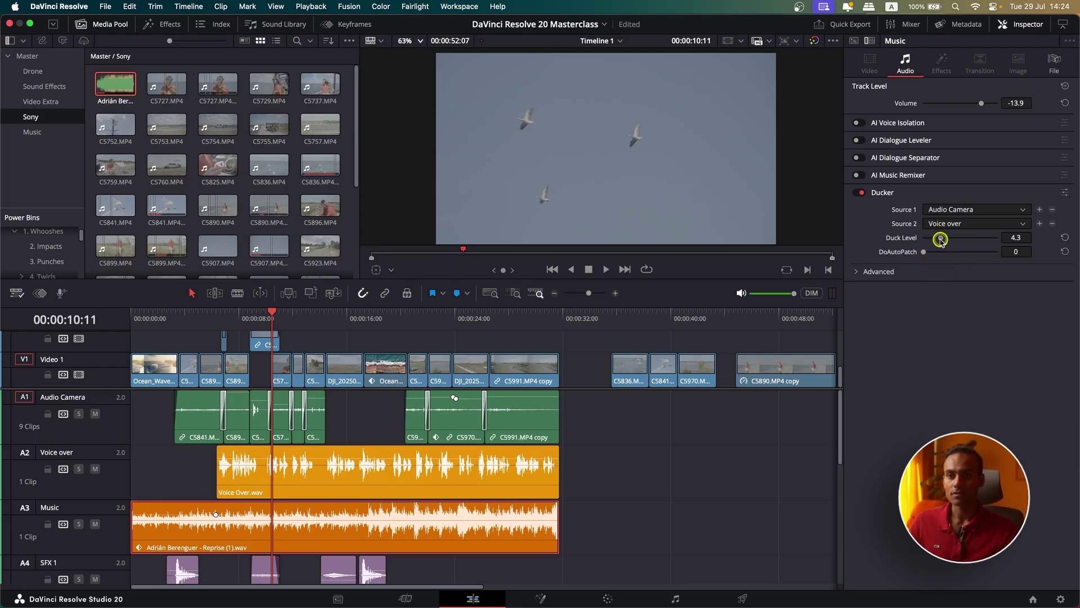
key(space)
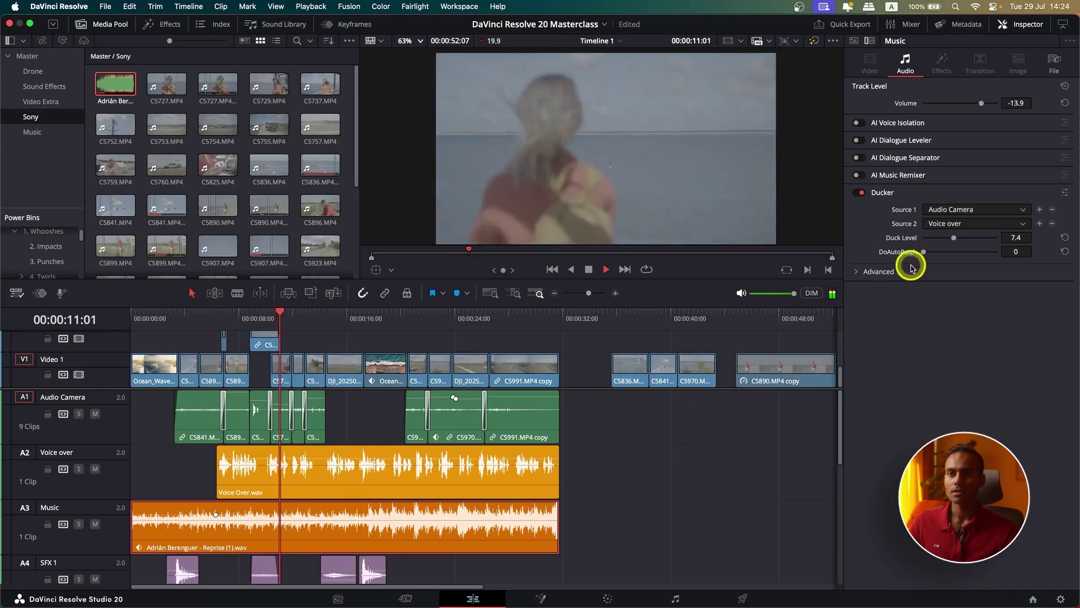
key(space)
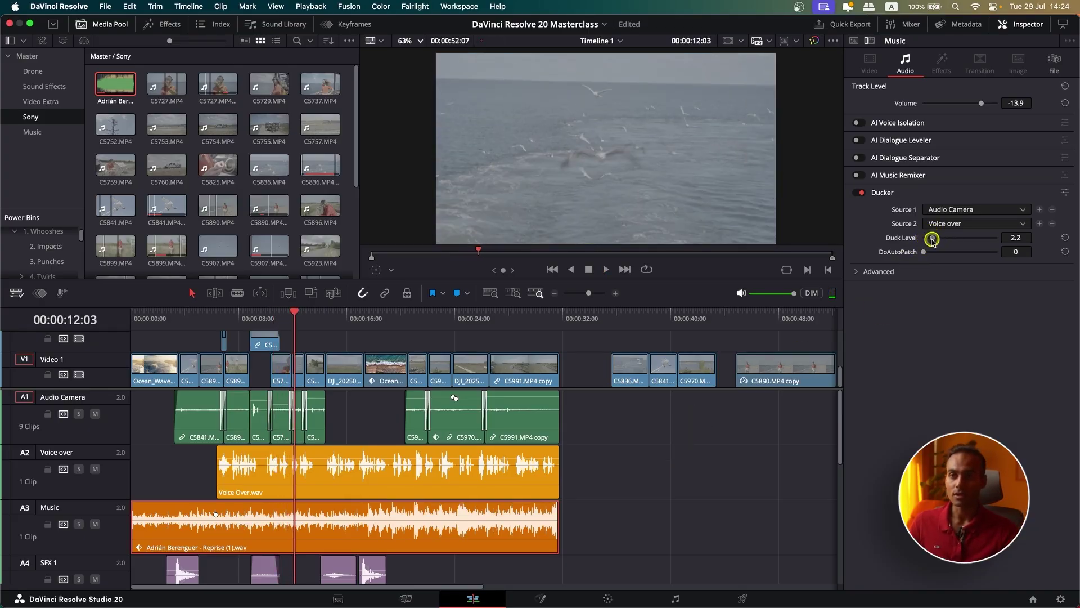
key(space)
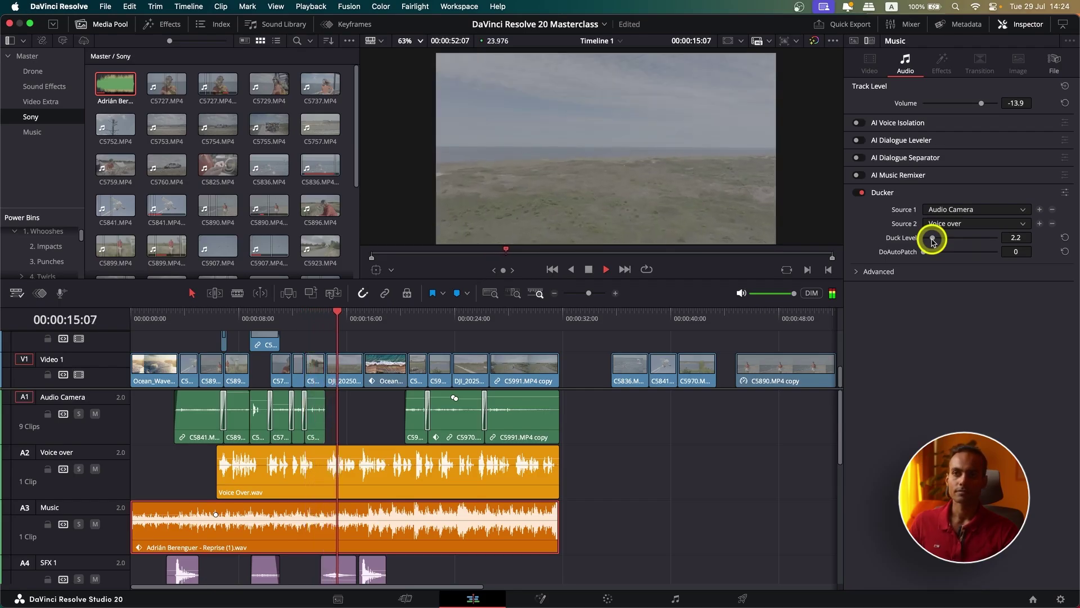
key(space)
Lower the music clip's volume with keyframes where the voice-over starts, at 00:00:06:09.
scroll(575, 509, down, 2)
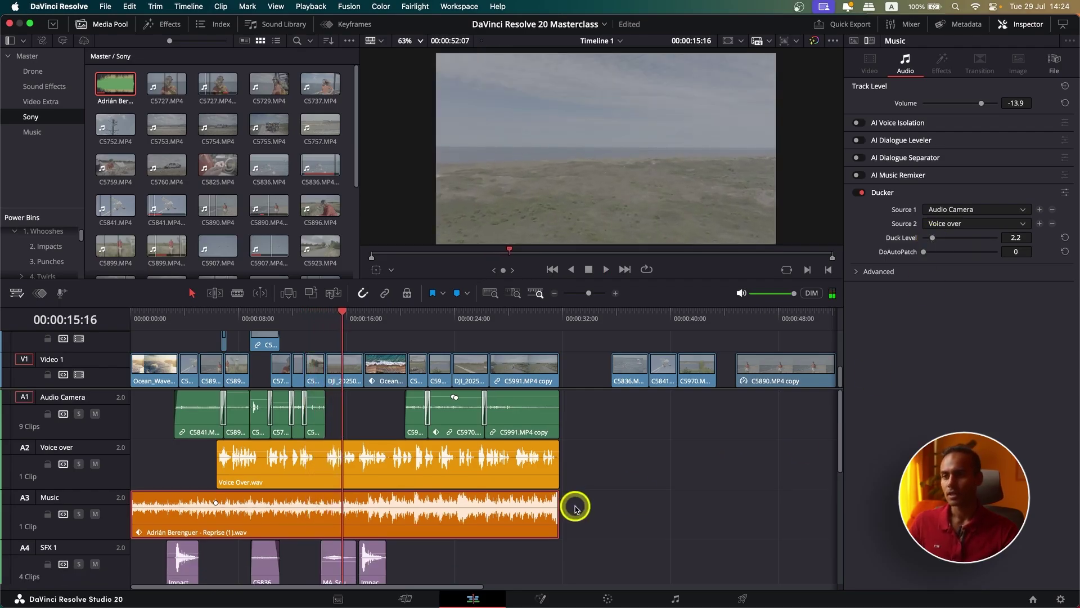
click(216, 327)
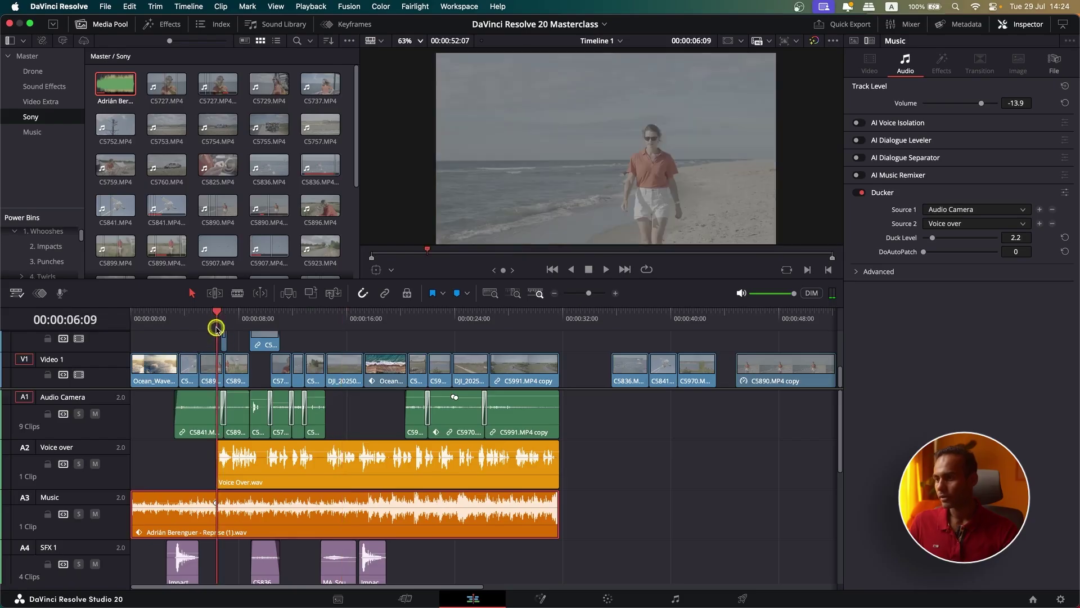
key(super+equal)
drag(318, 504, 317, 509)
key(super+minus)
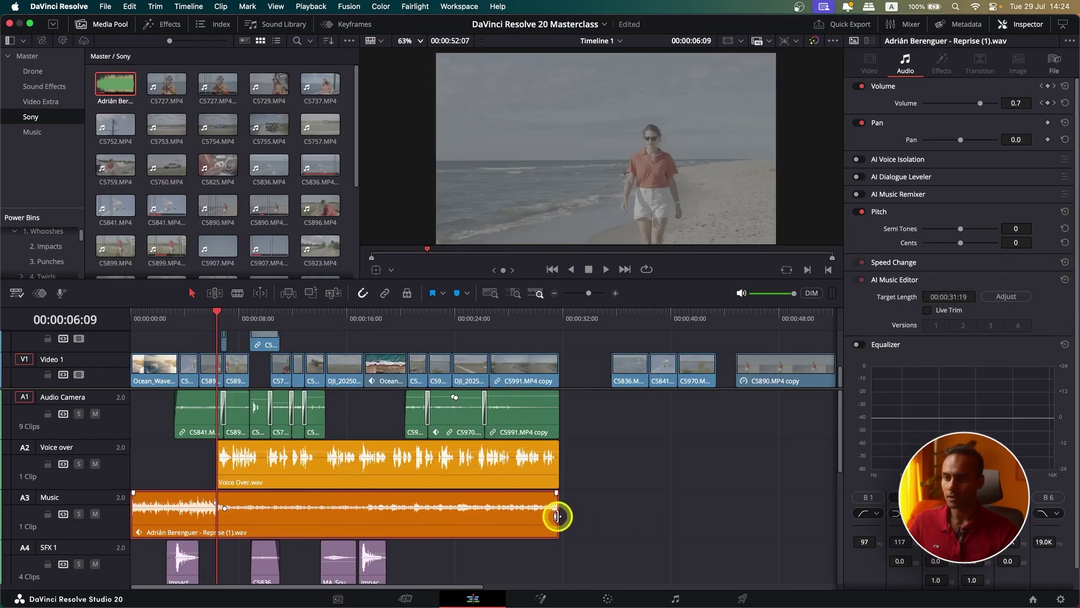
Extend the music clip to 00:00:47:13 and raise its volume with keyframes where the voice-over ends.
drag(558, 509, 681, 517)
drag(558, 508, 562, 504)
key(super+minus)
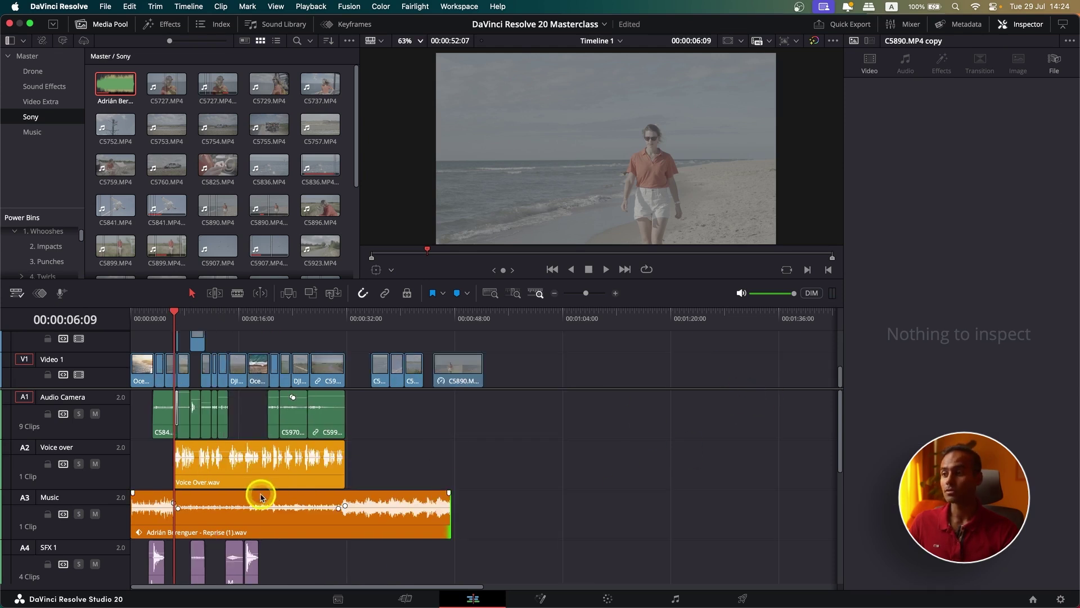
Disable the Music track's Ducker and compare the music clip's audio controls with those of its track.
click(116, 512)
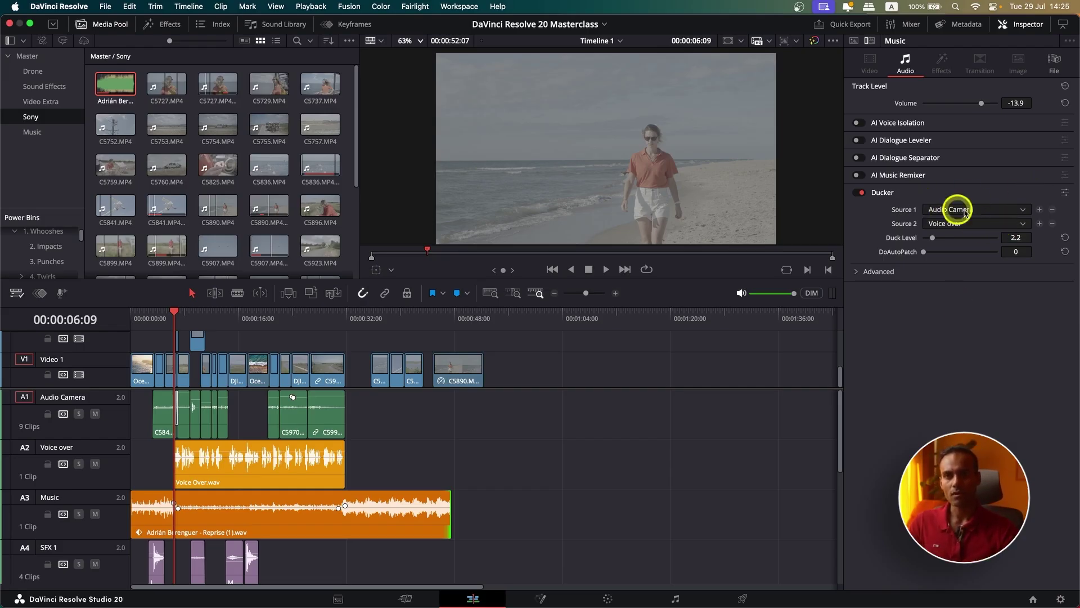
click(859, 193)
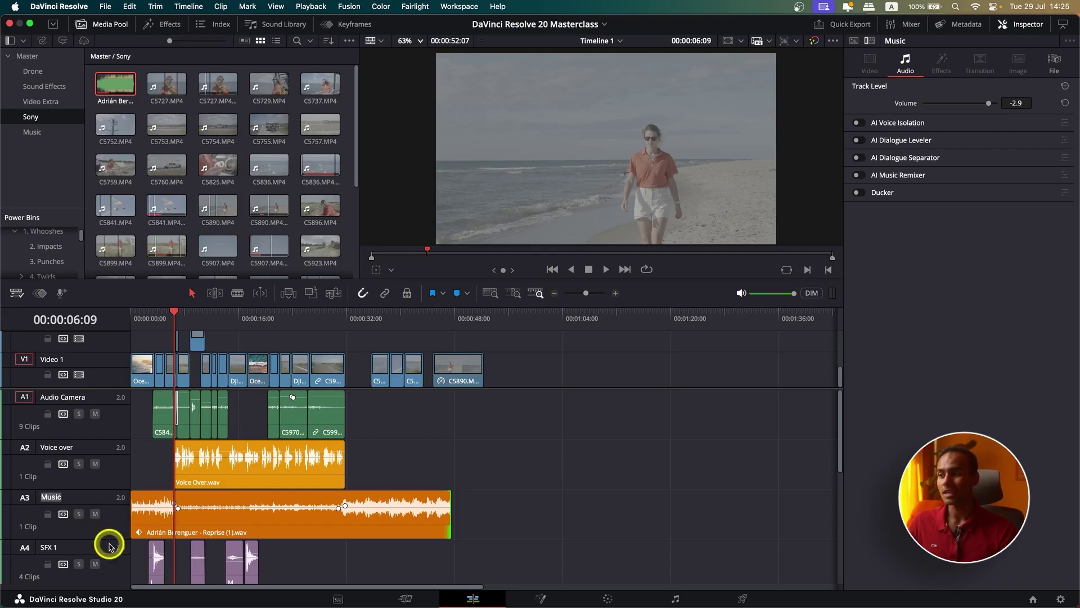
click(239, 535)
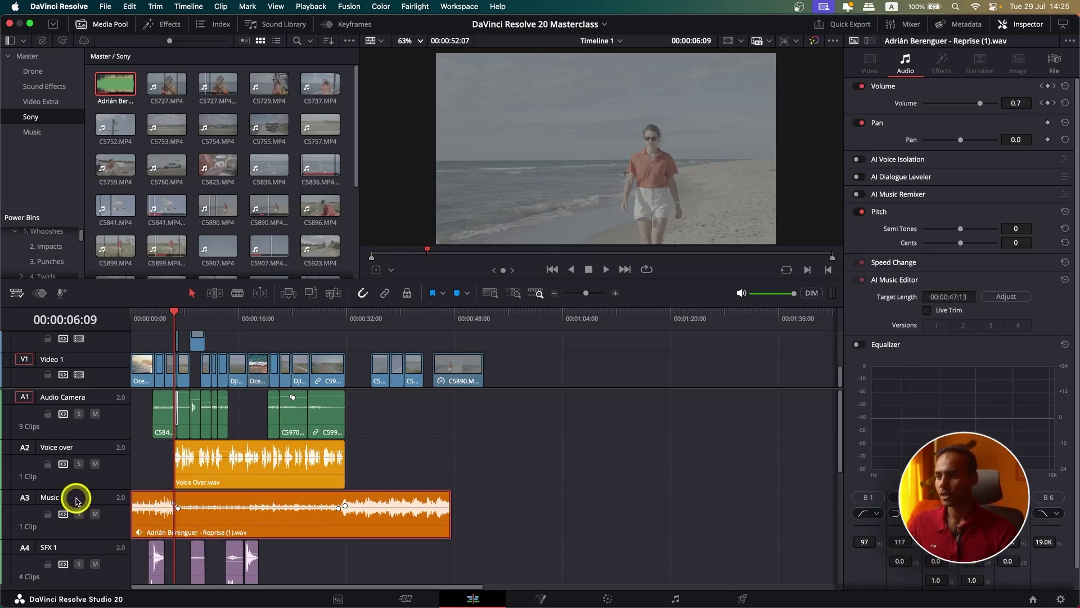
click(95, 533)
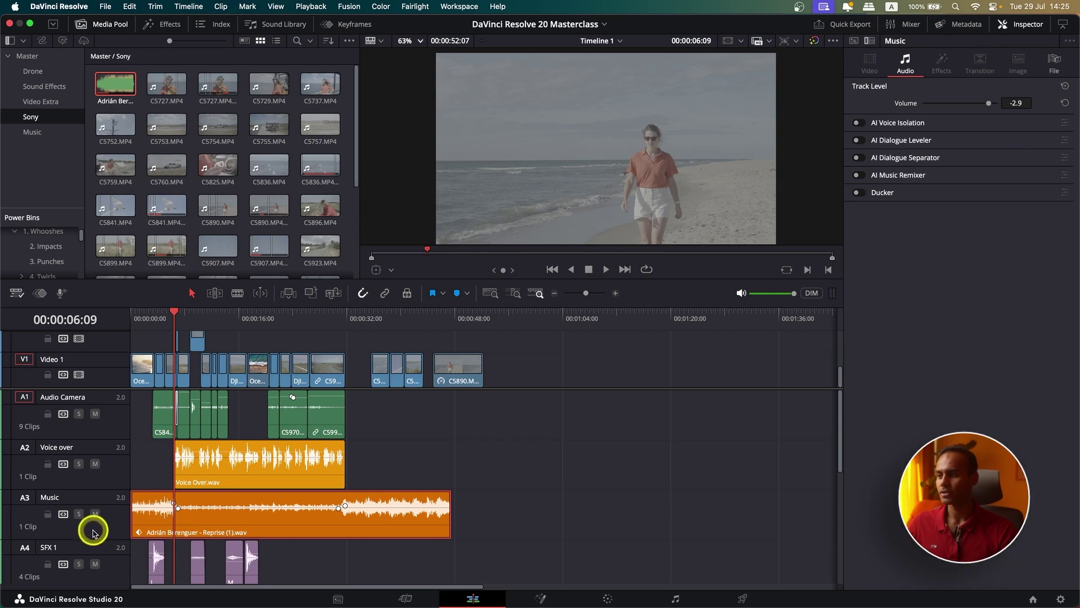